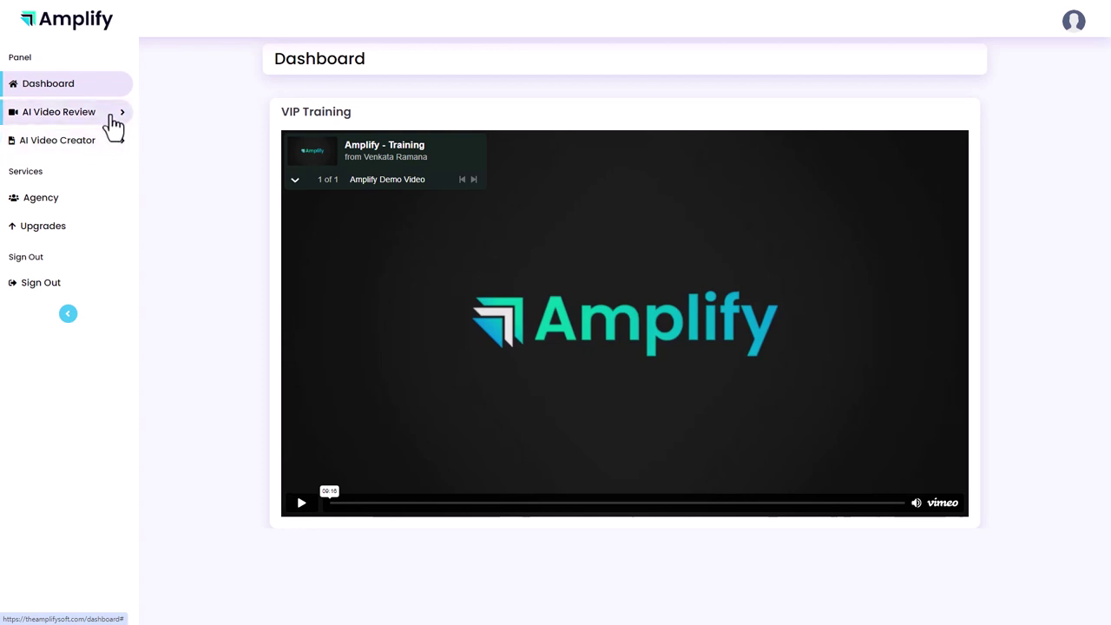
Start a new AI Video Review video for the RAUBAY 6.2 x 5 ft Collapsible Black product
left_click(114, 126)
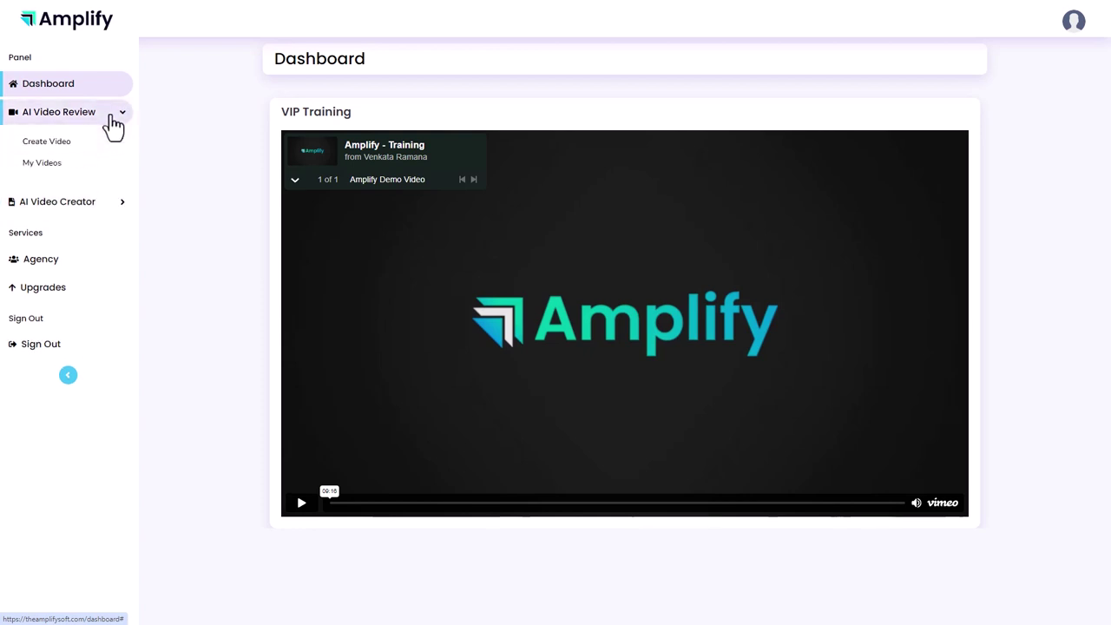
left_click(73, 151)
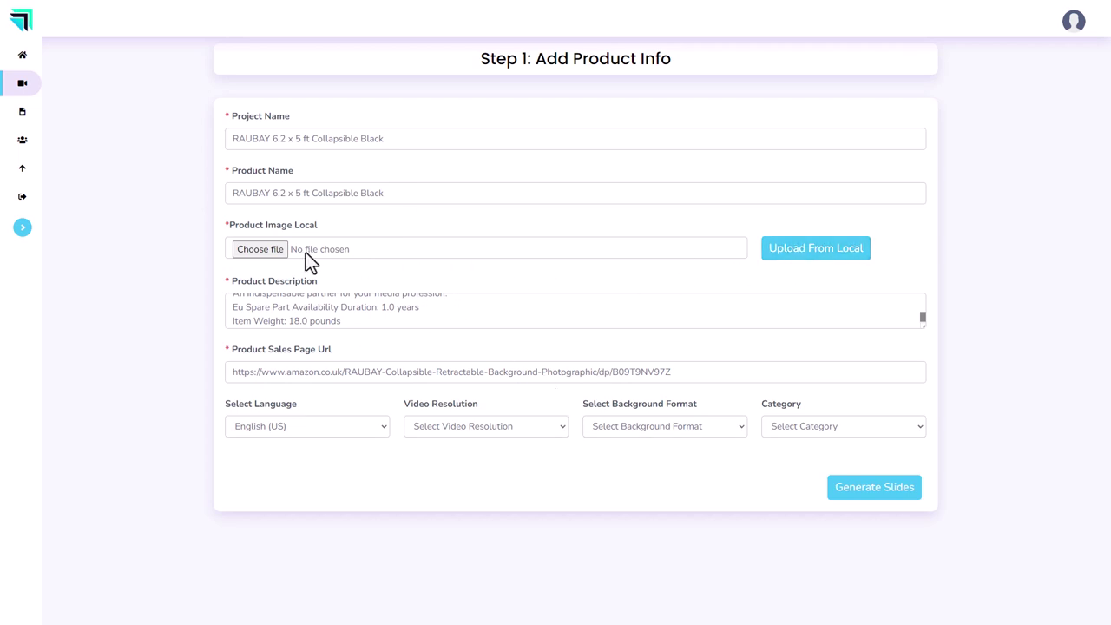
Switch to Import From URL and paste the product image URL
left_click(805, 259)
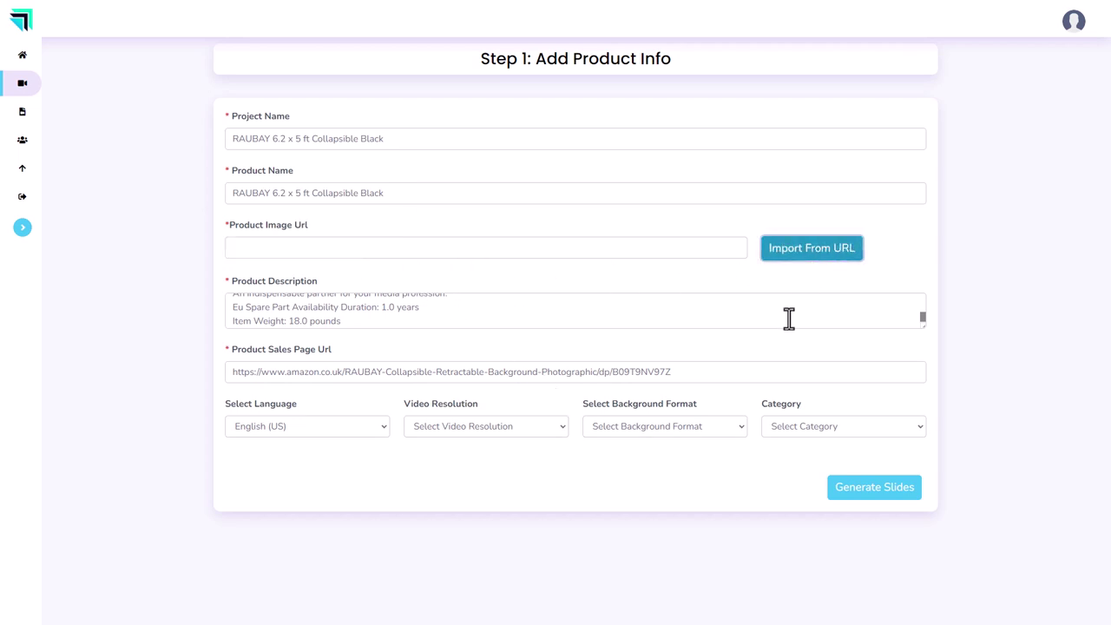
left_click(318, 250)
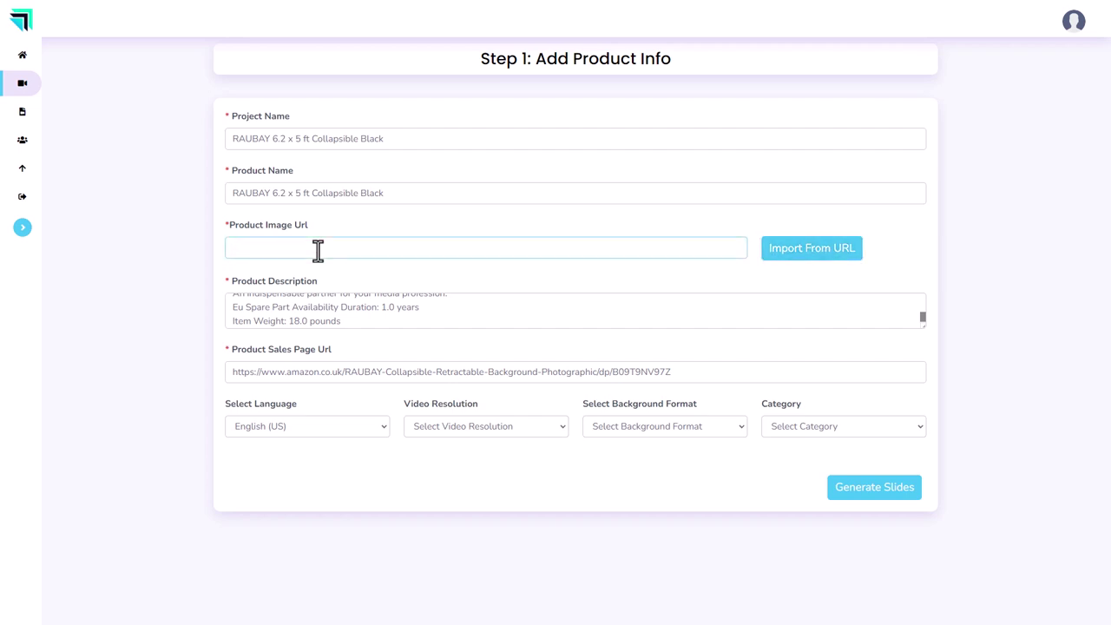
type("https://amzn.eu/d/8o5KgVz")
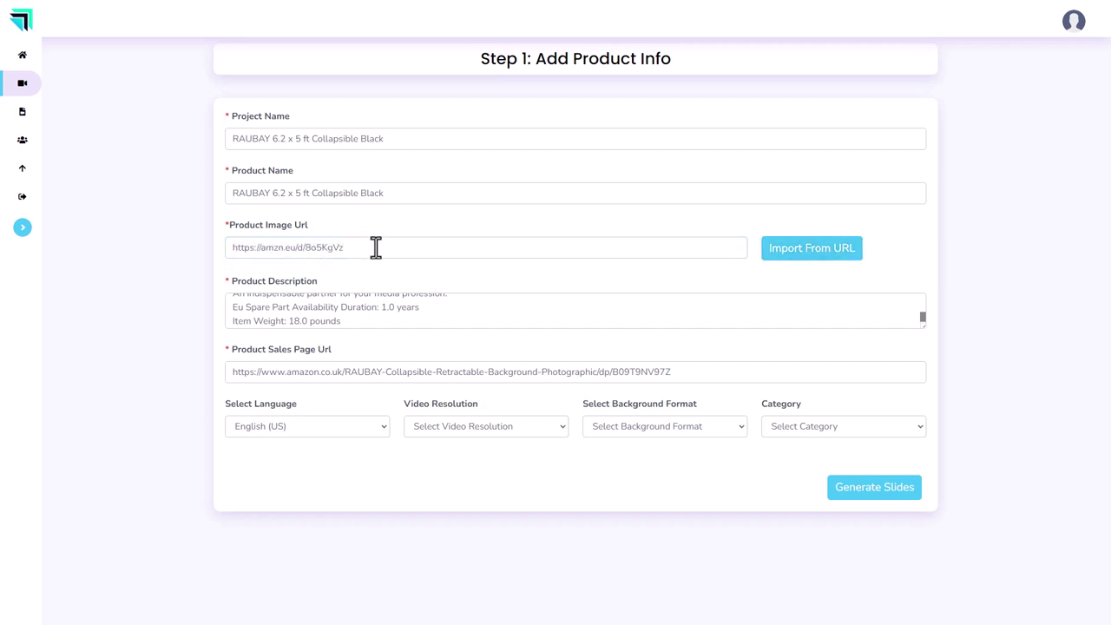
Choose English (UK), Landscape, BG Video and Technology, then submit the form
left_click(358, 428)
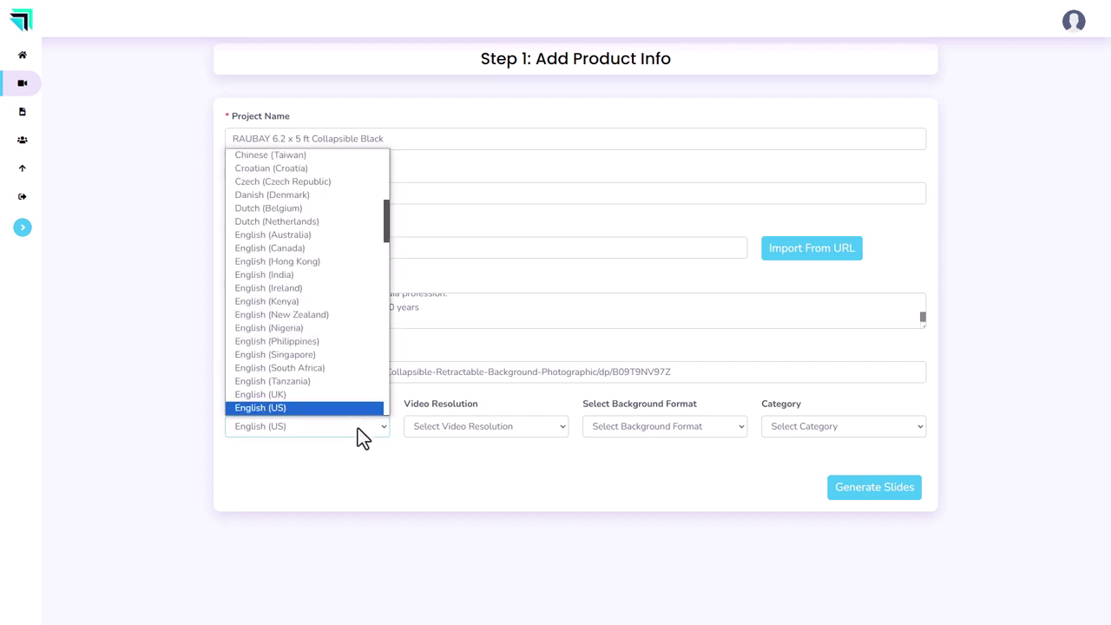
left_click(318, 395)
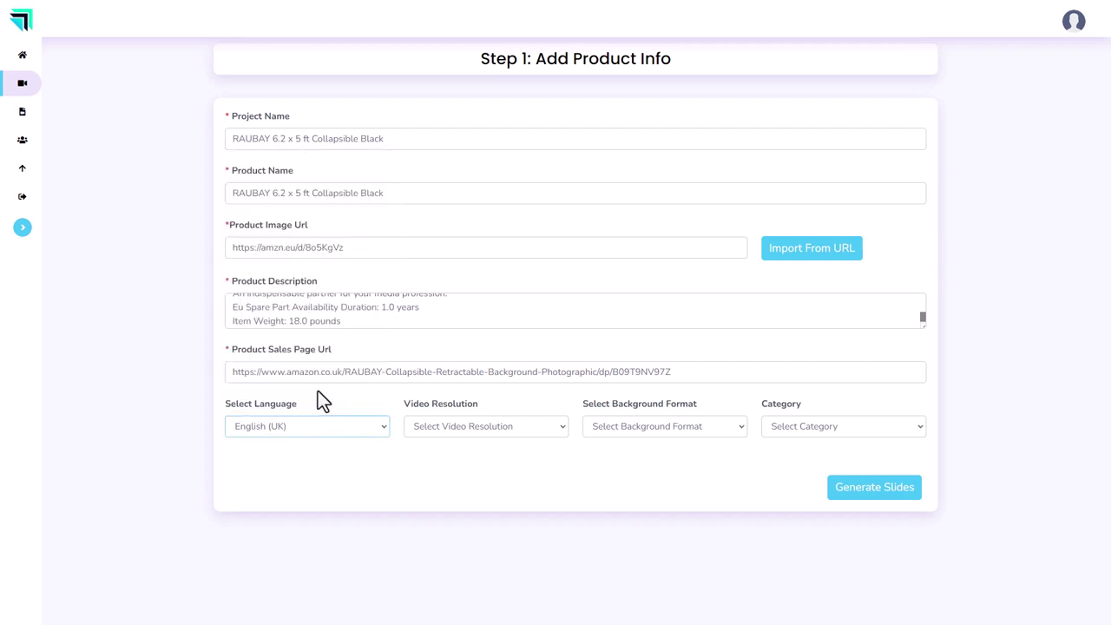
left_click(432, 429)
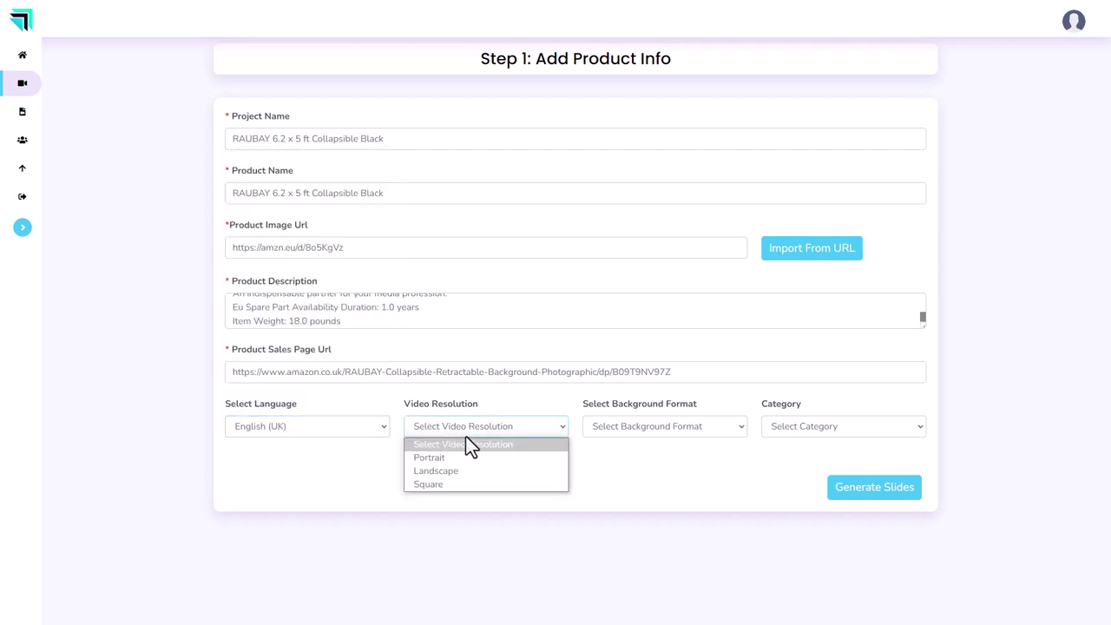
left_click(469, 471)
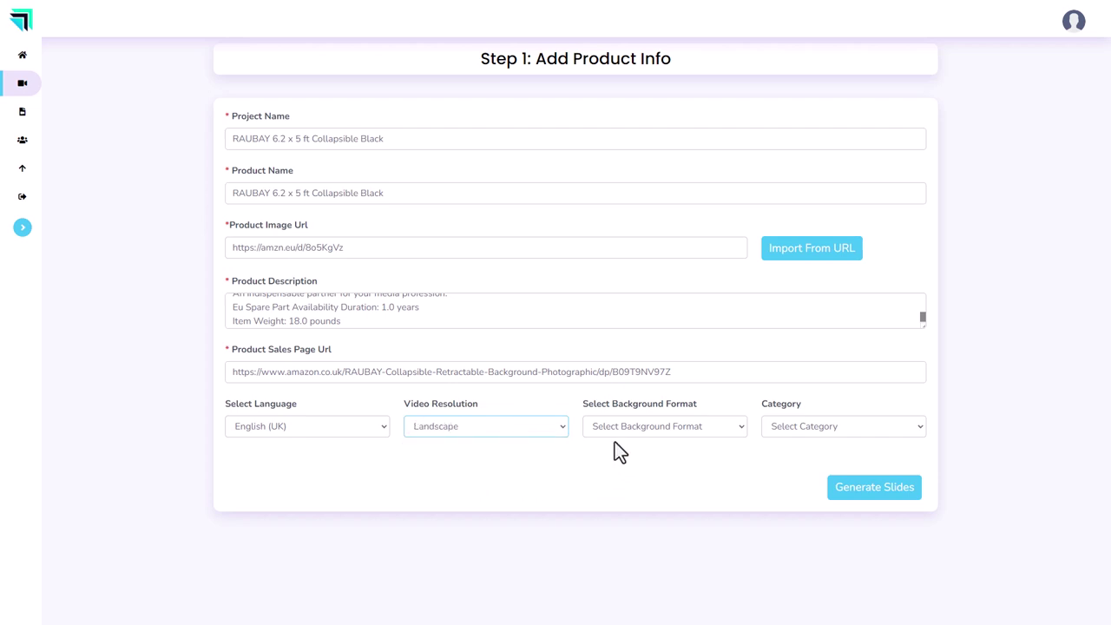
left_click(506, 433)
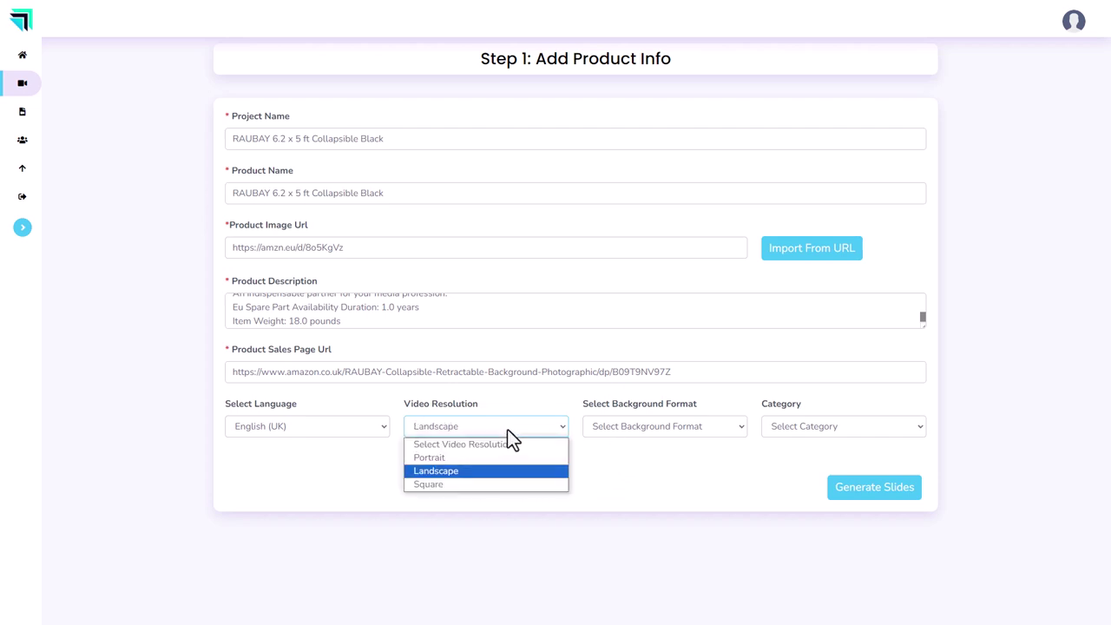
left_click(506, 433)
left_click(655, 433)
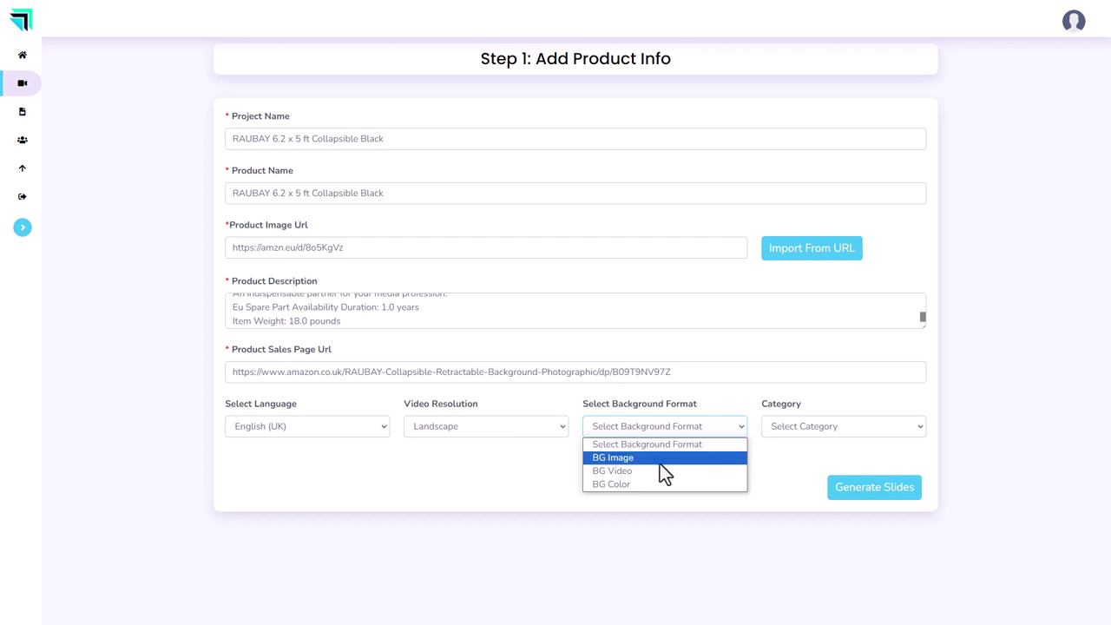
left_click(657, 470)
left_click(809, 430)
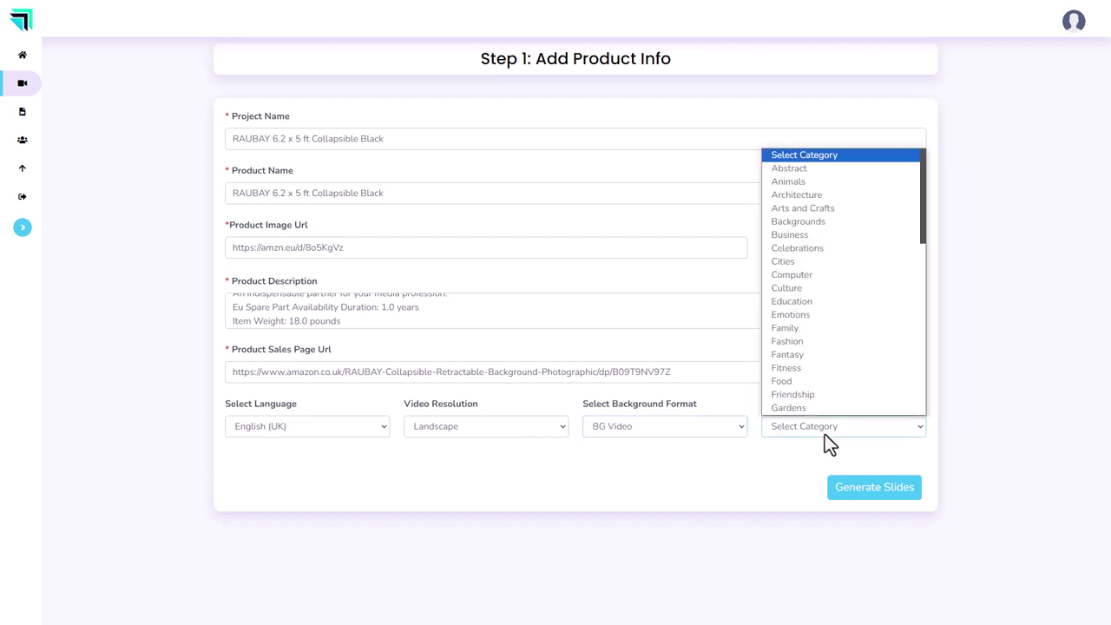
scroll(839, 361, "down", 10)
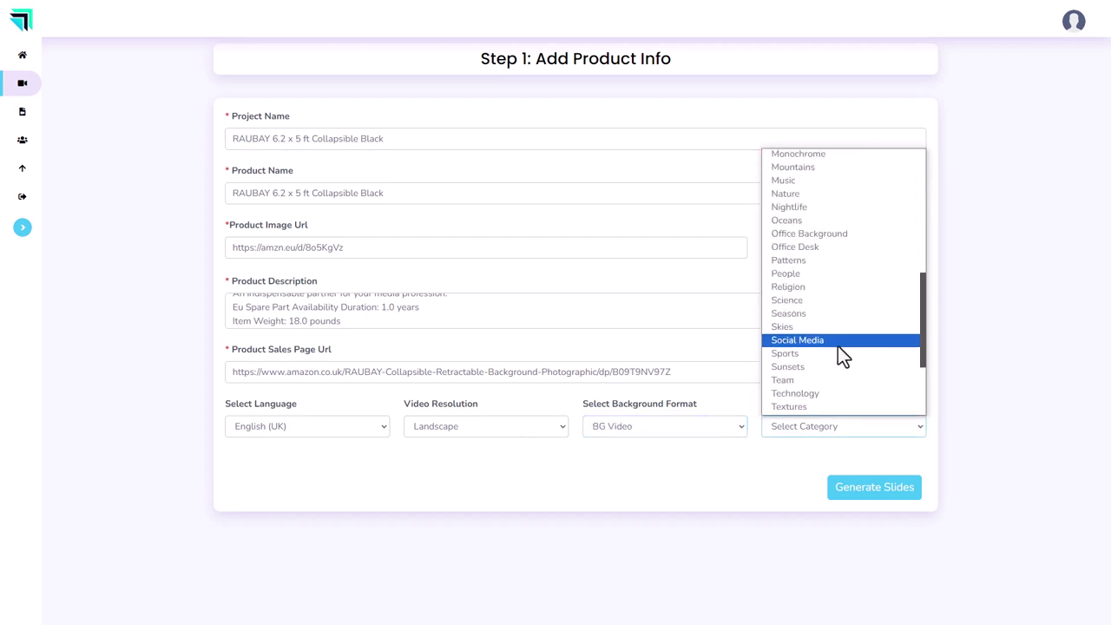
left_click(826, 263)
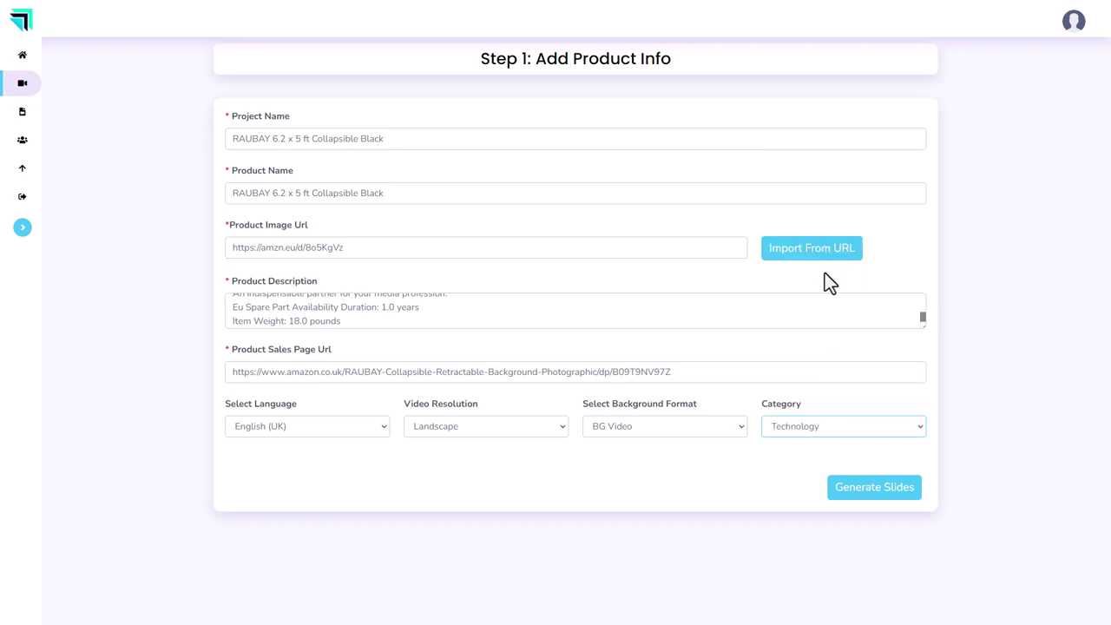
left_click(761, 488)
Resubmit using rayburn.PNG with English (UK), Landscape, BG Video and Technology to generate slides
left_click(855, 500)
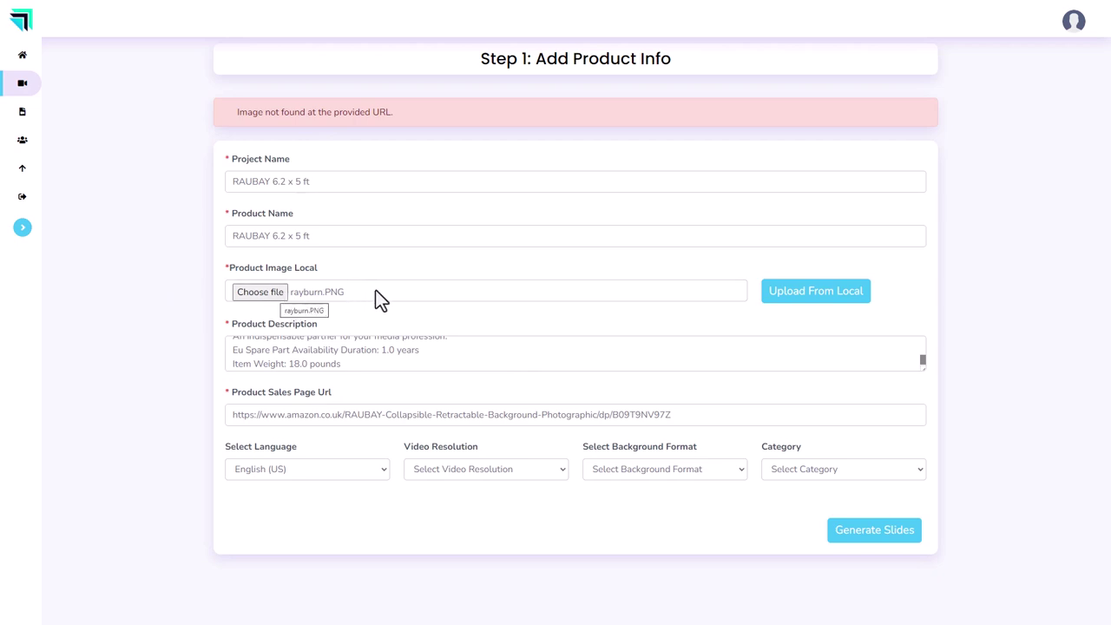
left_click(378, 473)
left_click(333, 446)
left_click(443, 469)
left_click(462, 517)
left_click(615, 468)
left_click(618, 514)
left_click(831, 473)
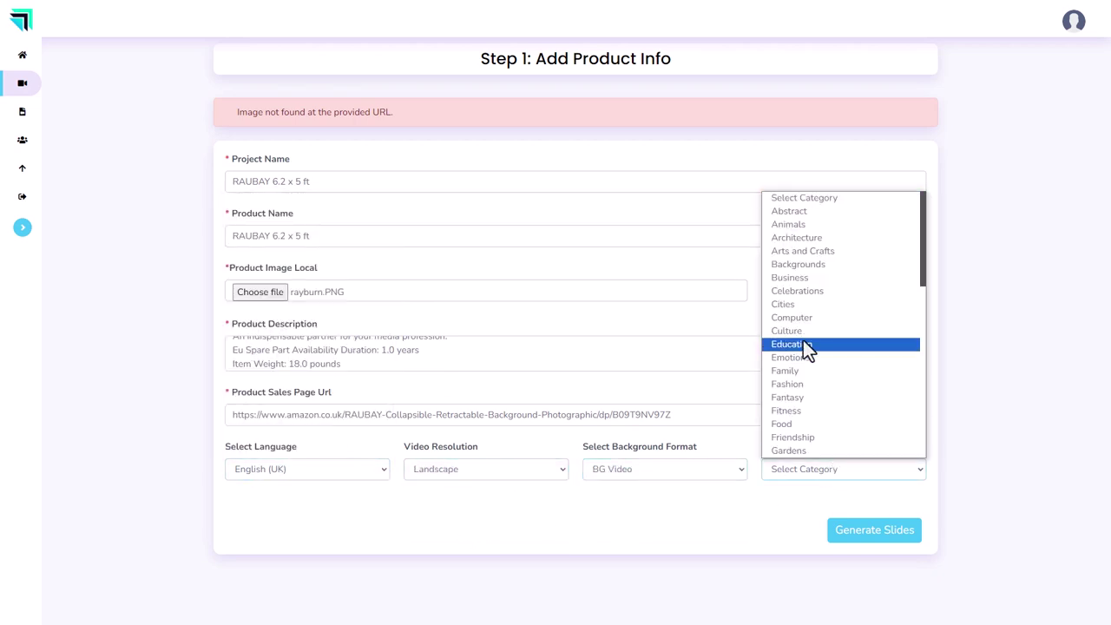
scroll(808, 343, "down", 5)
left_click(812, 304)
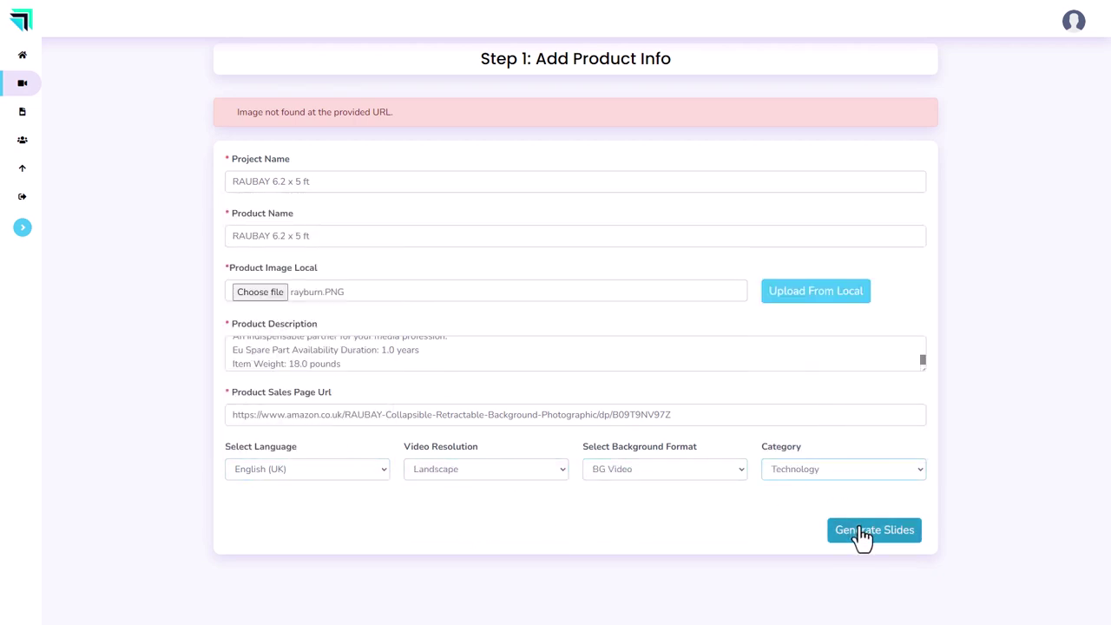
left_click(863, 536)
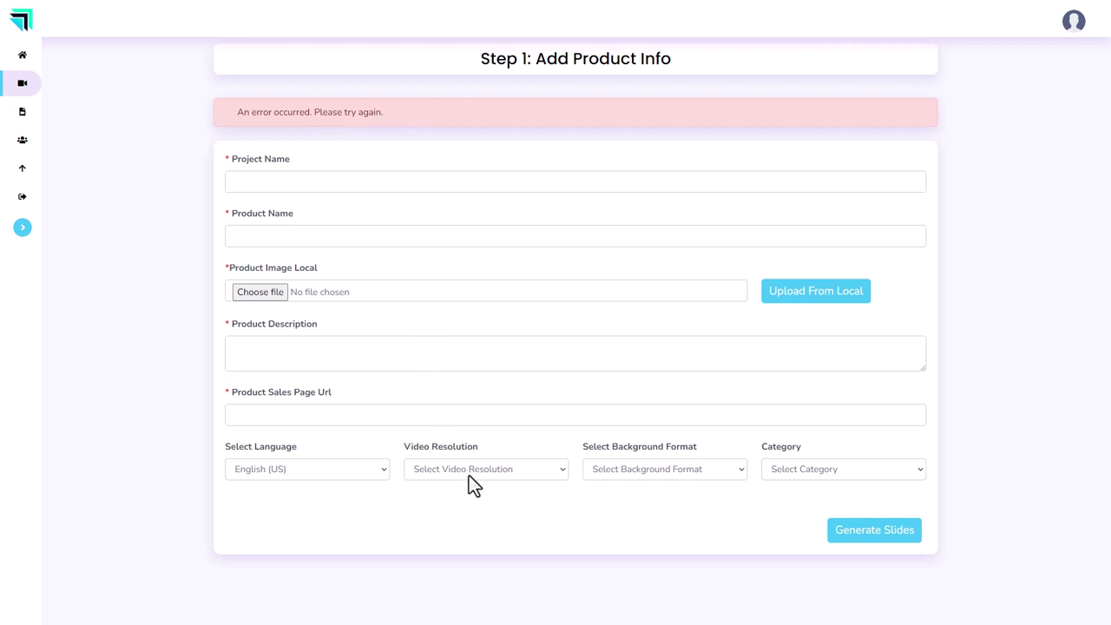
Bring up the sidebar video options to reach My Videos
left_click(21, 87)
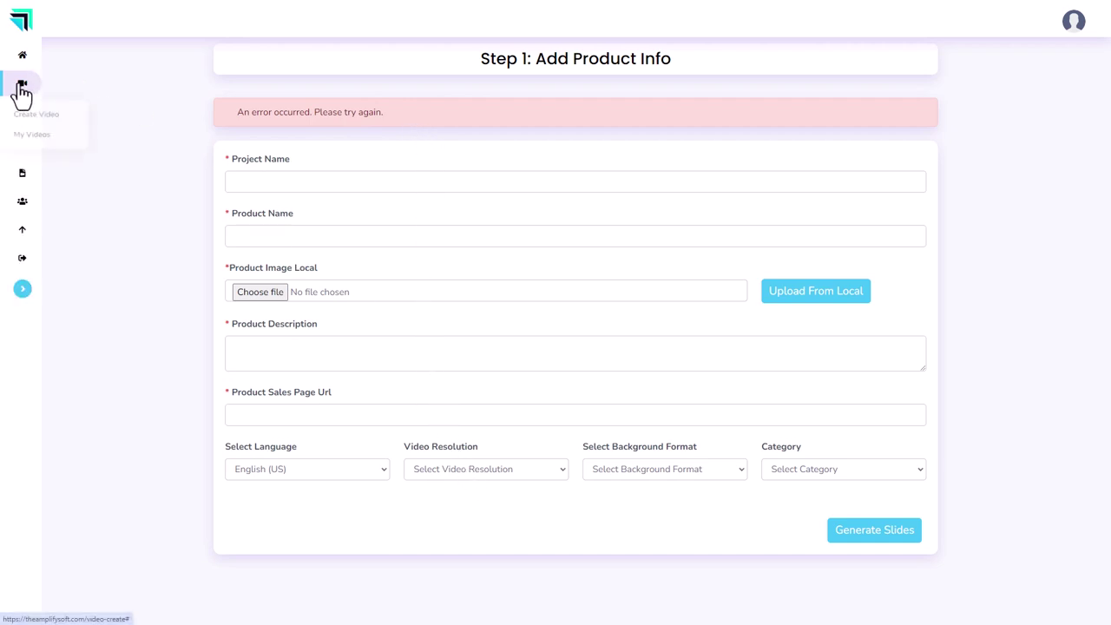
left_click(36, 135)
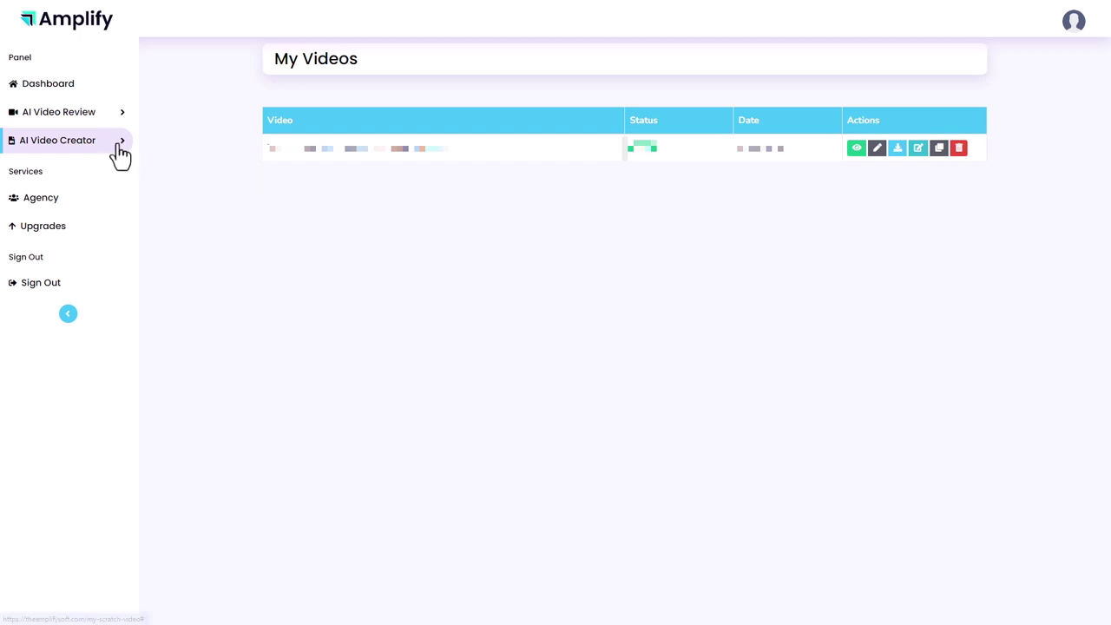
Create project test1 in Landscape with a BG Video background for all slides
left_click(116, 149)
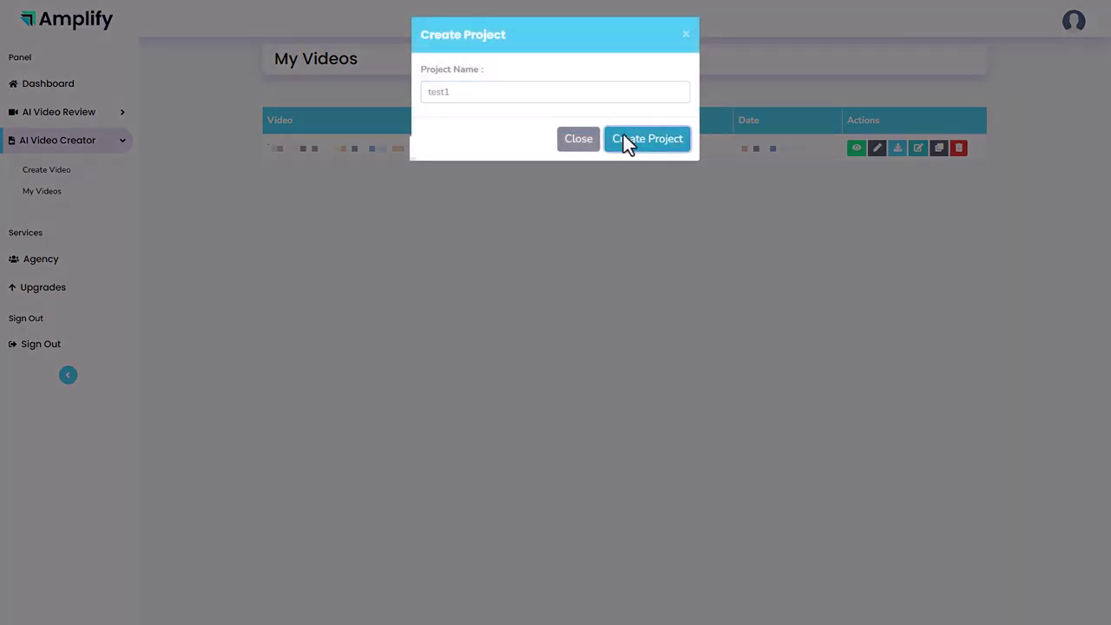
left_click(623, 139)
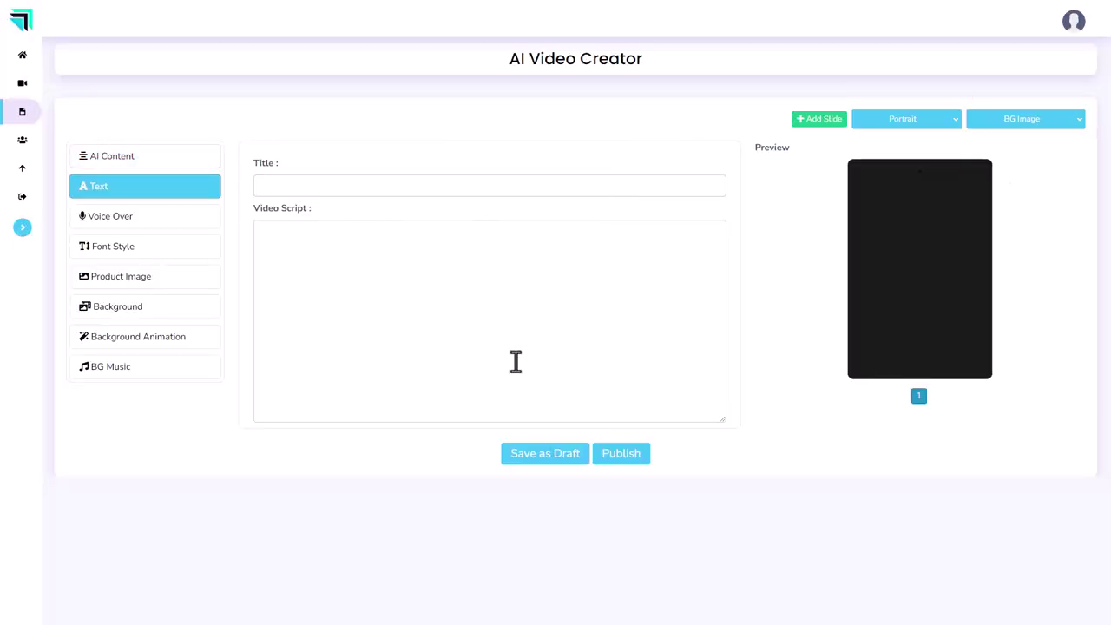
left_click(931, 126)
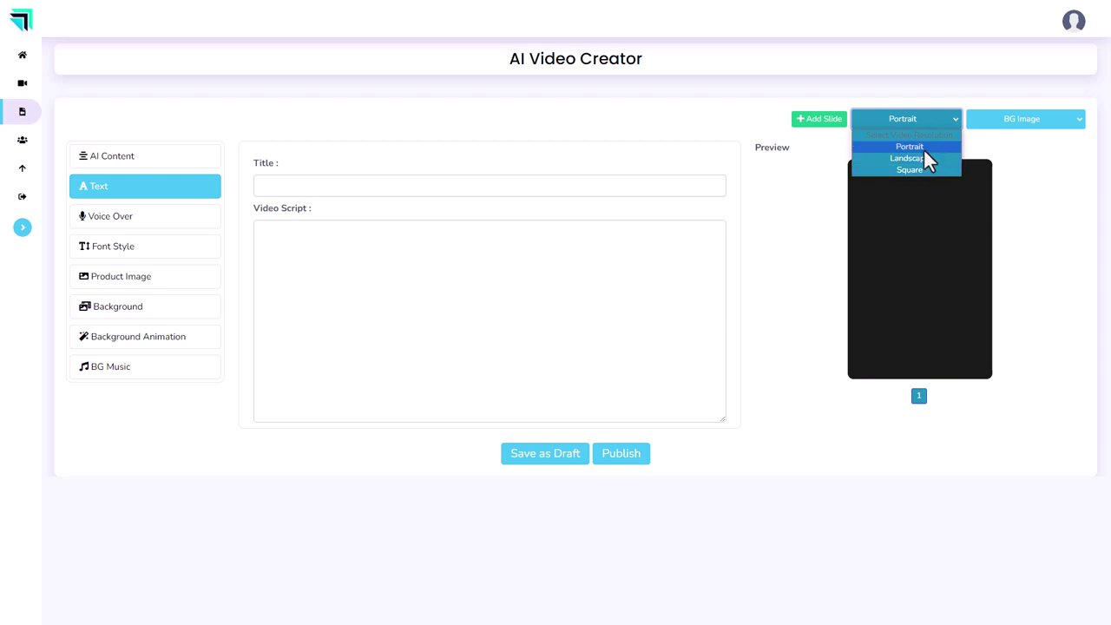
left_click(925, 159)
key("Down")
left_click(1027, 122)
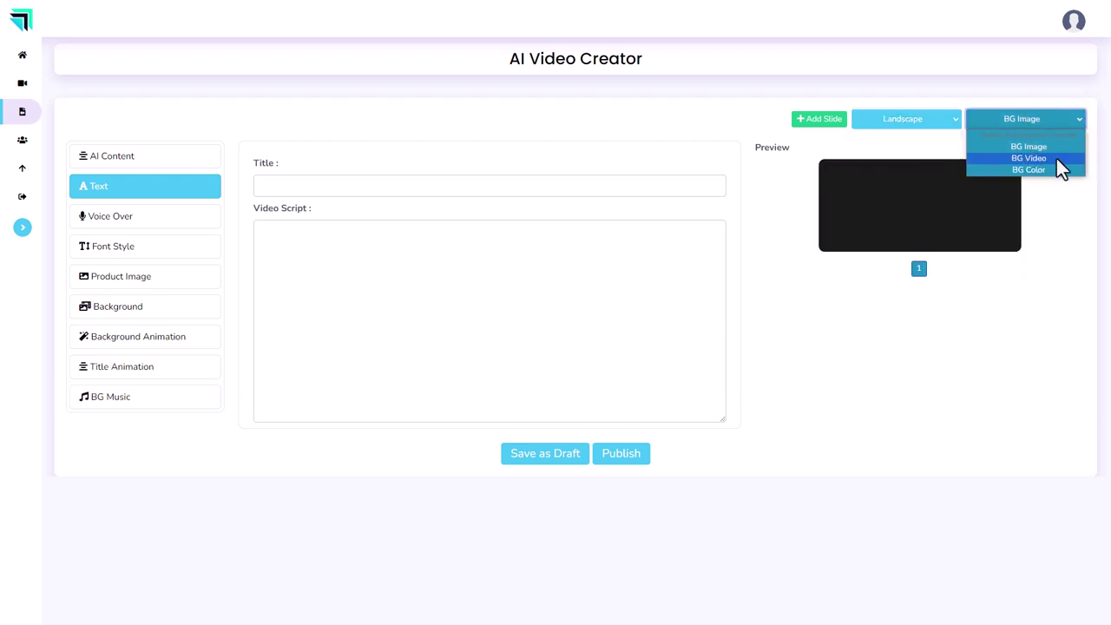
left_click(1058, 160)
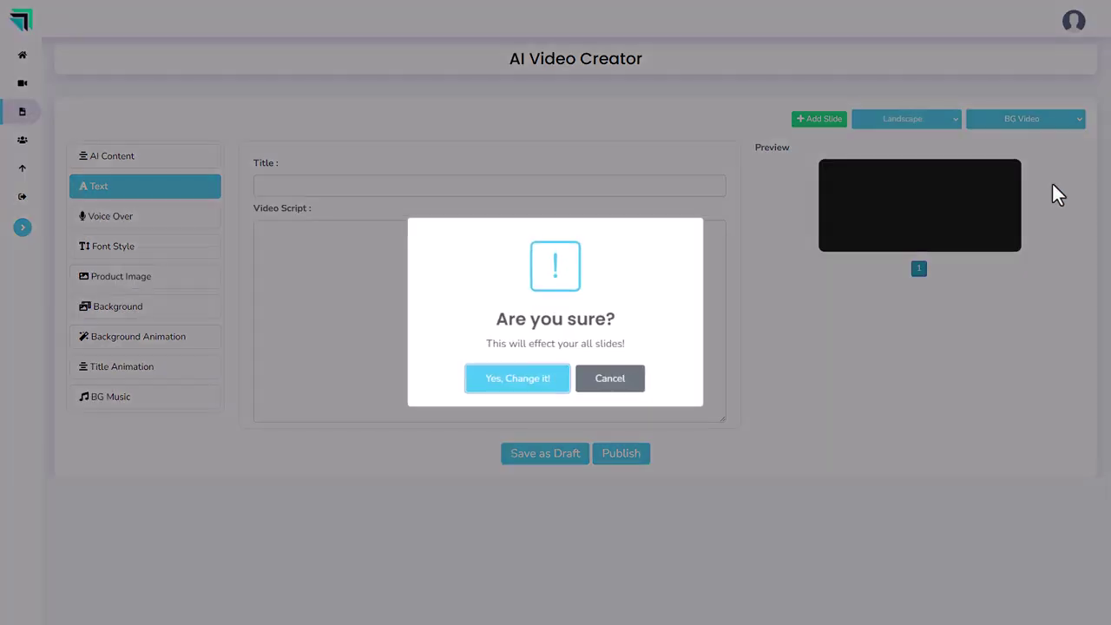
left_click(545, 382)
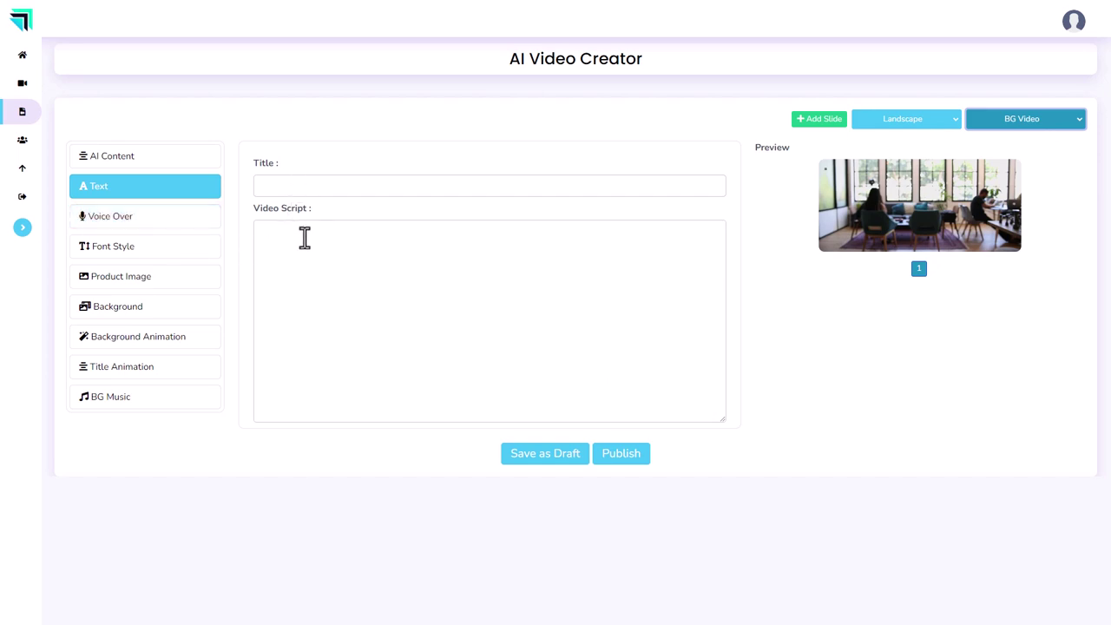
Title the slide 'script' with script 'hello this is a script with AI' and view voice-over choices
left_click(298, 189)
type("script")
left_click(317, 231)
type("hello this is a script with AI")
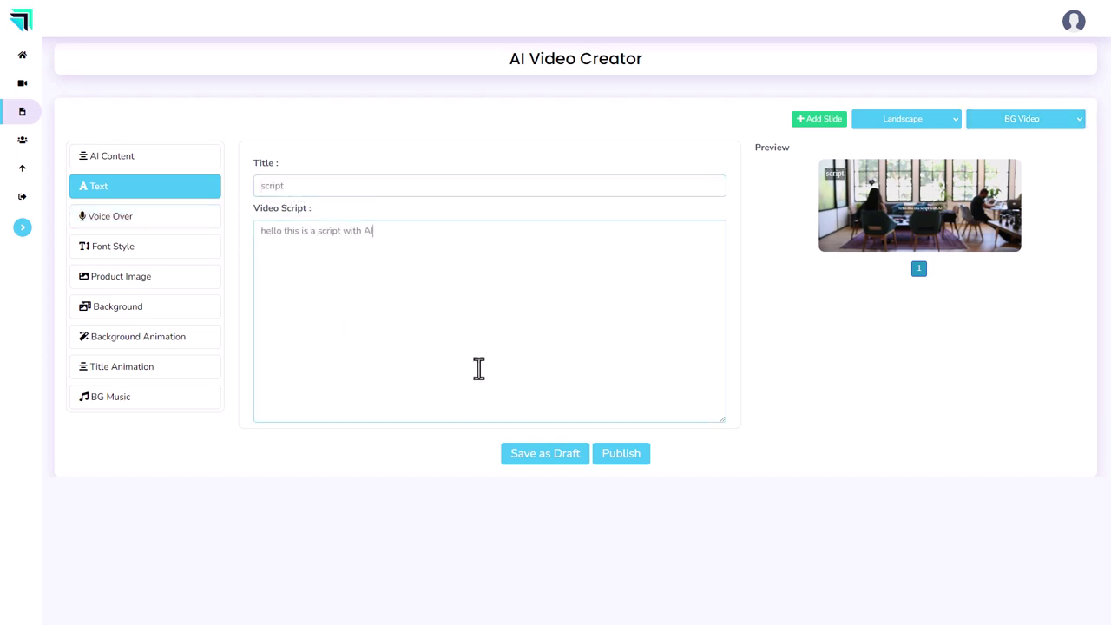
left_click(137, 221)
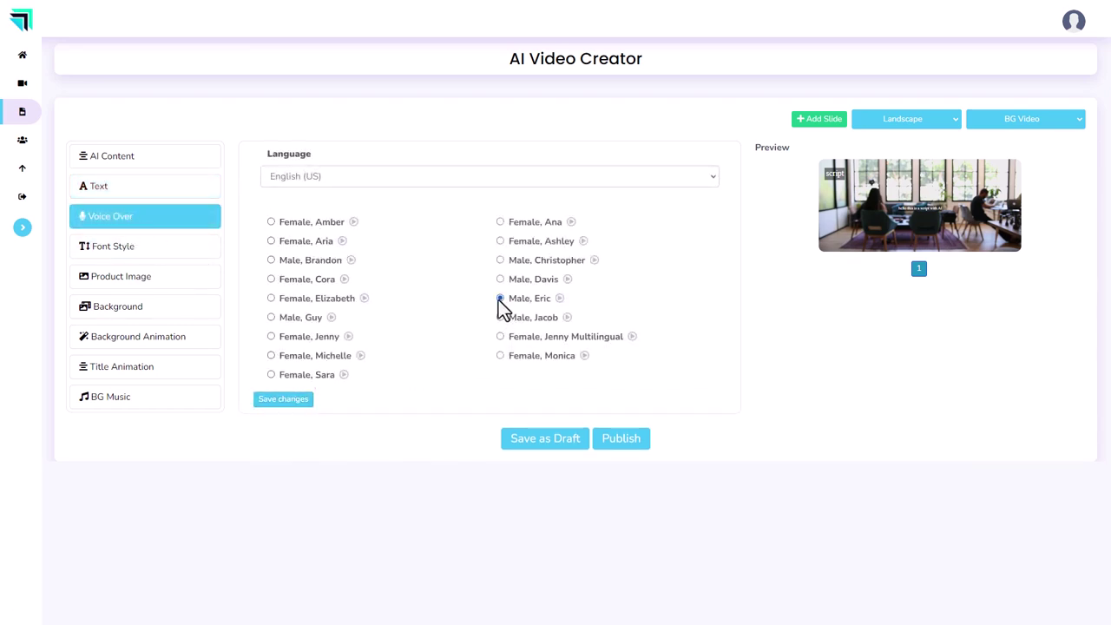
Save the script slide's text, then try Show and Import From URL before hiding the product image
left_click(286, 399)
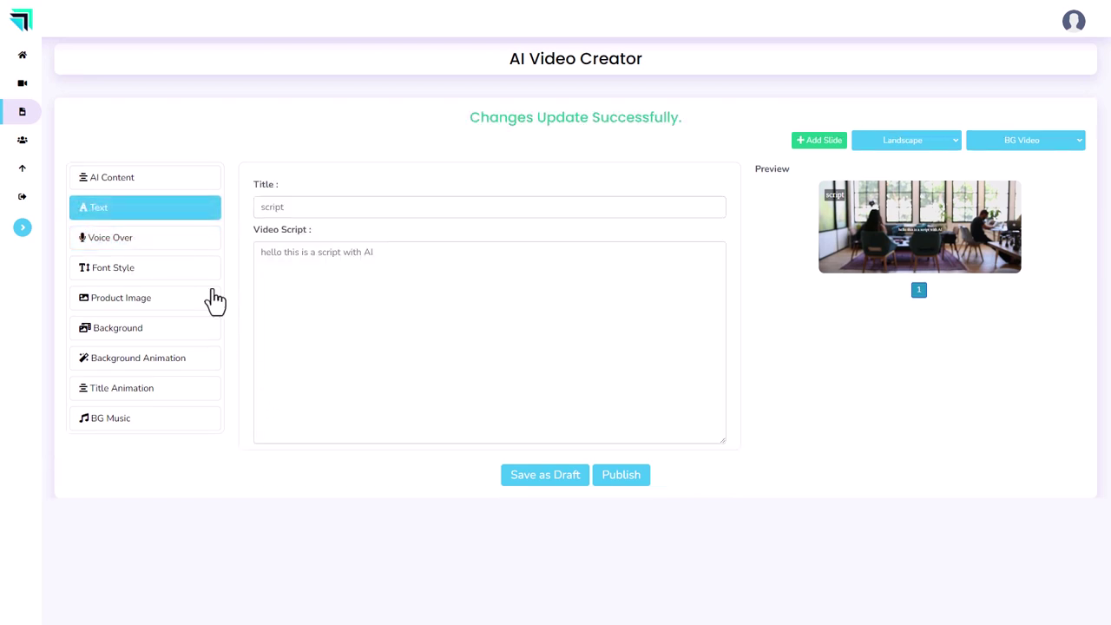
left_click(135, 269)
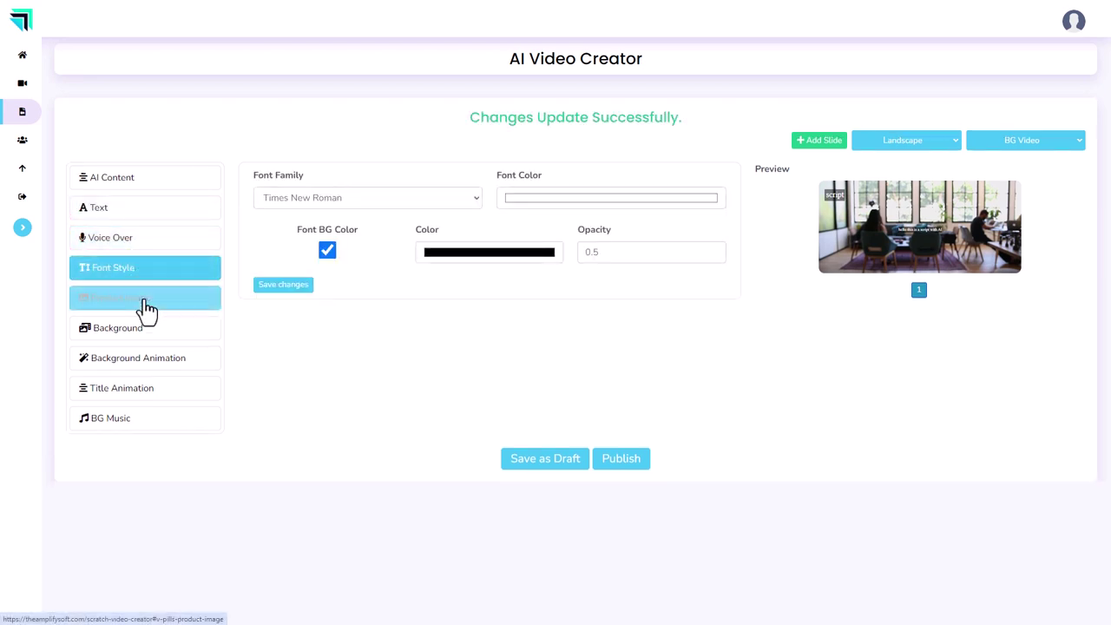
left_click(146, 304)
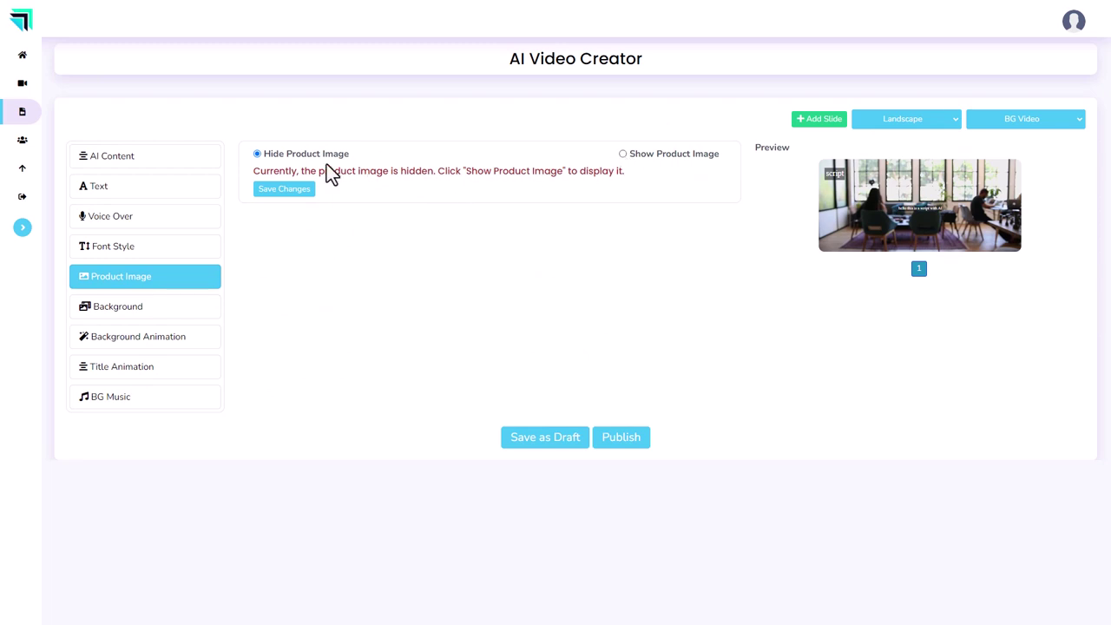
left_click(622, 154)
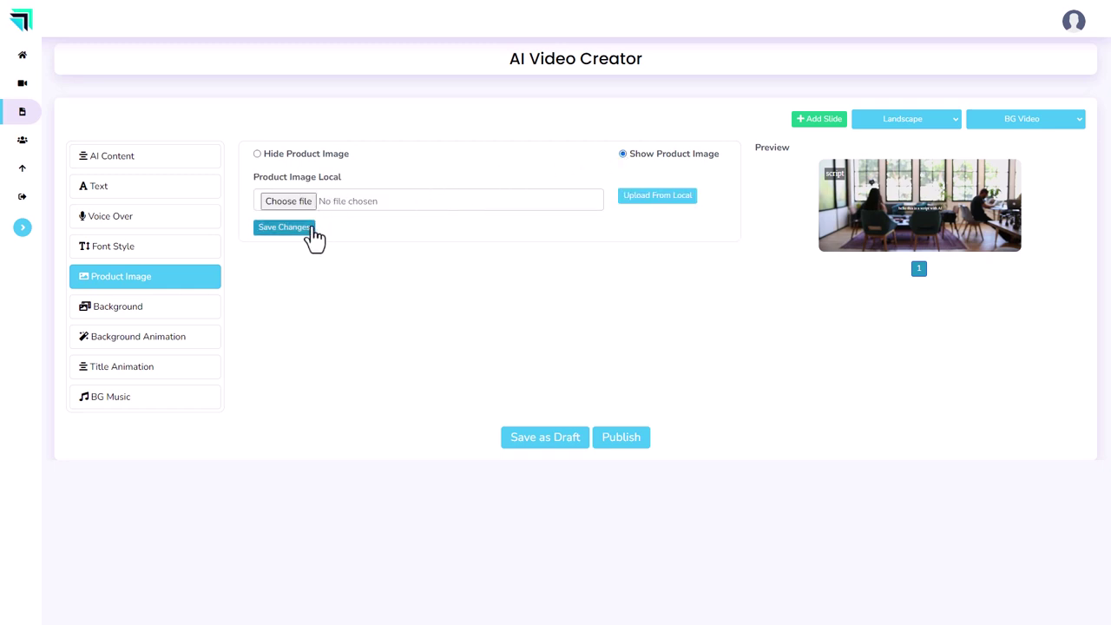
left_click(673, 205)
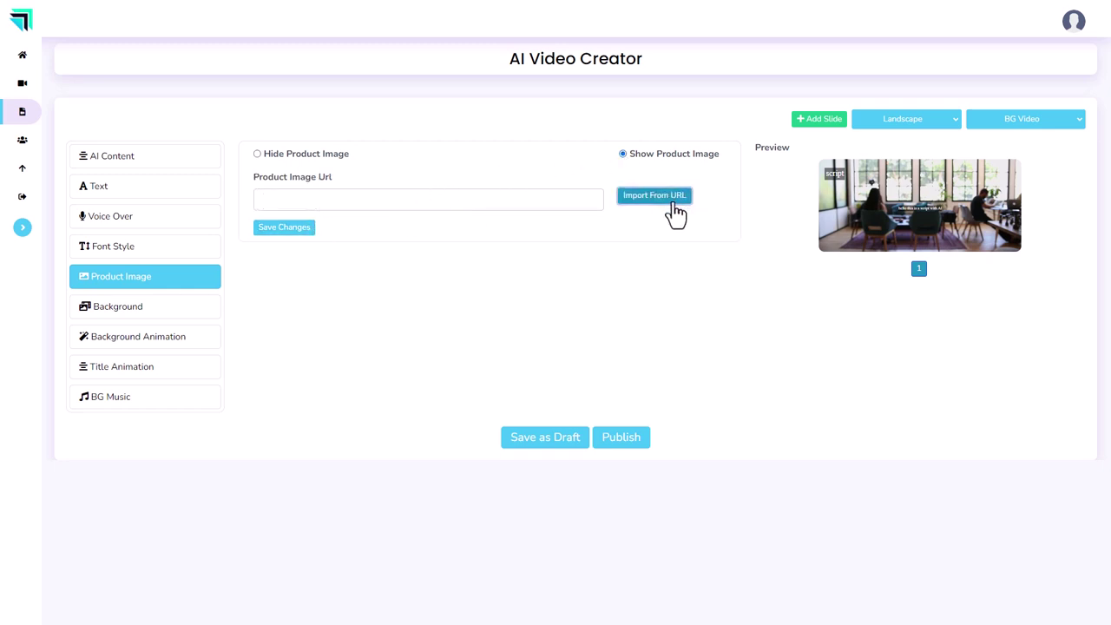
left_click(672, 205)
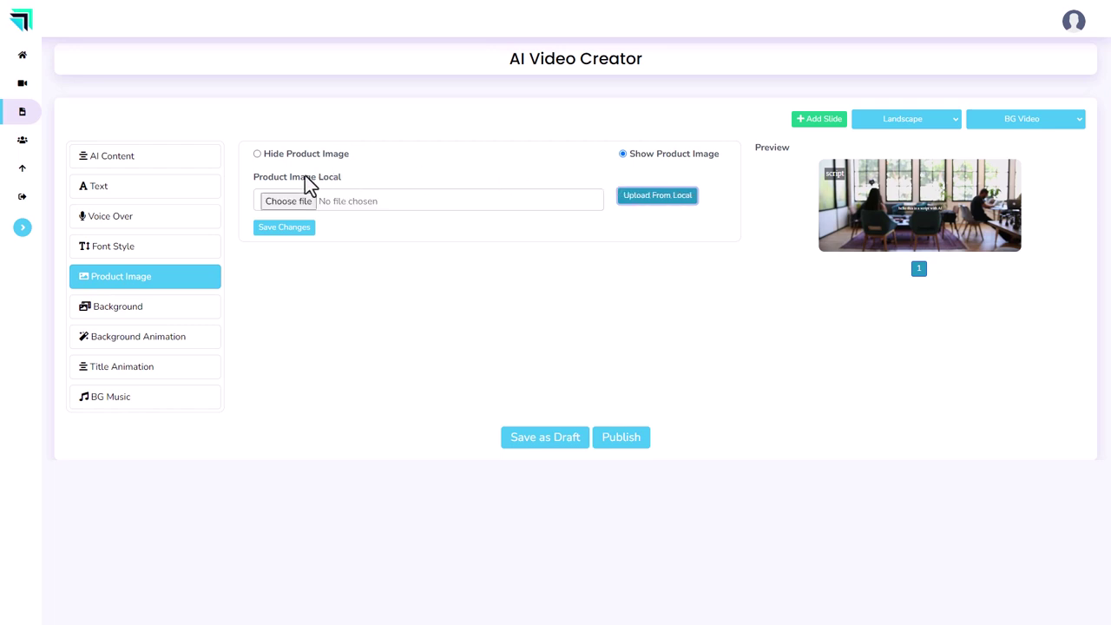
left_click(257, 154)
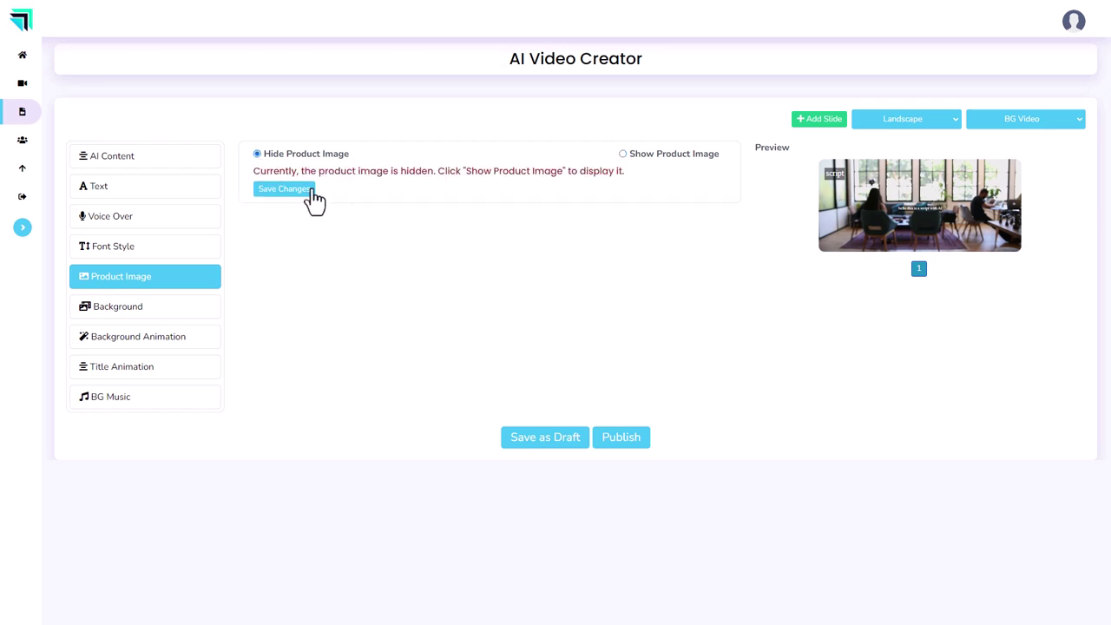
Search background videos for 'scr', then view Background Animation, Title Animation and BG Music settings
left_click(115, 318)
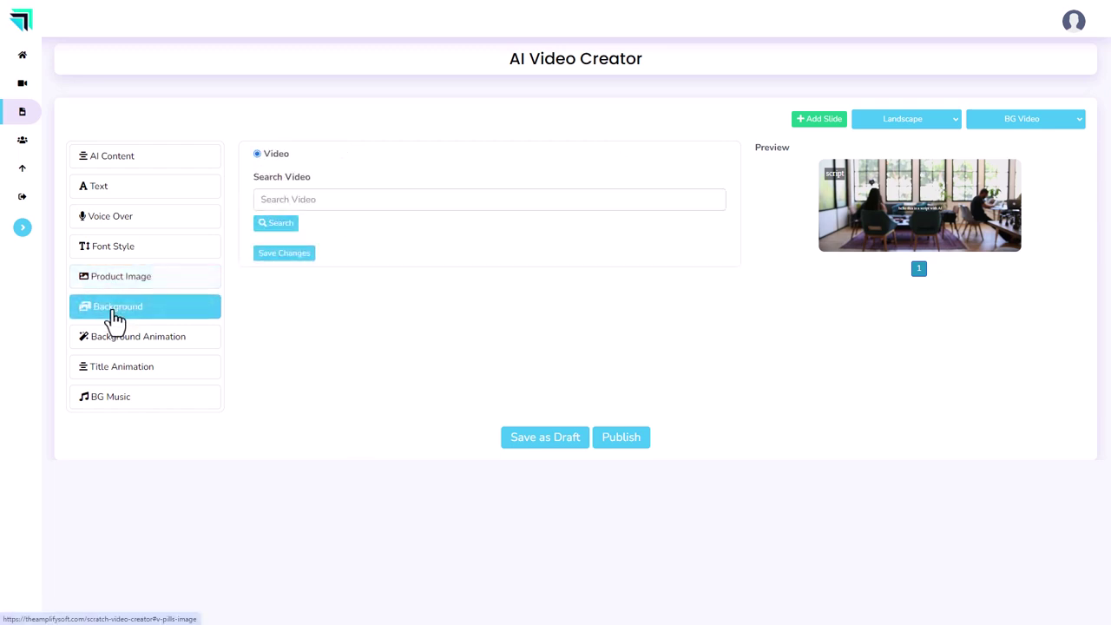
left_click(318, 201)
type("script")
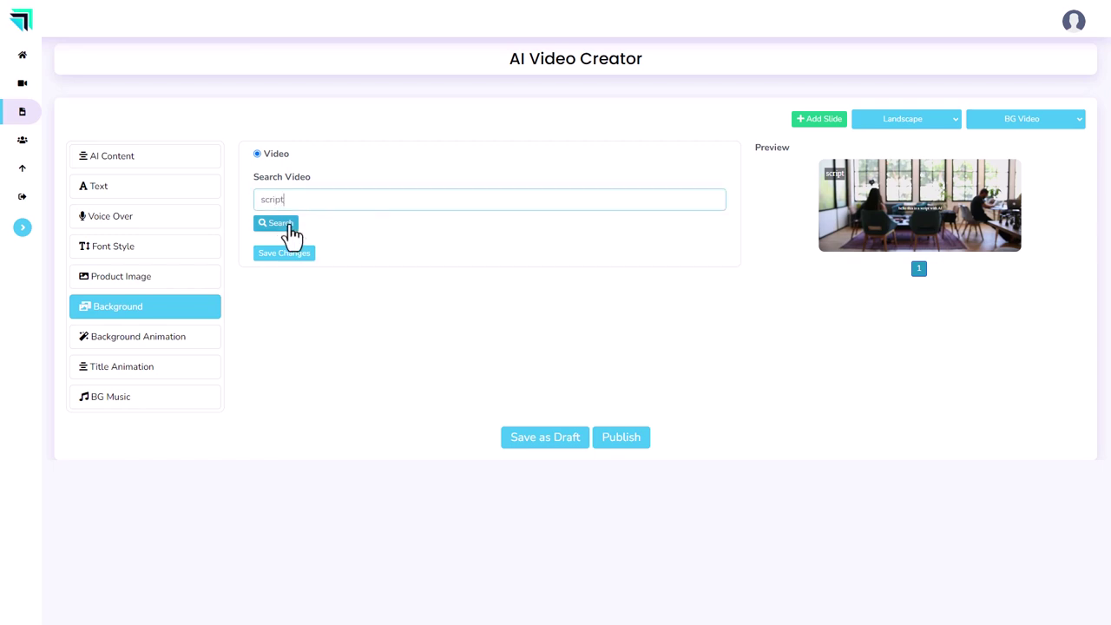
left_click(278, 224)
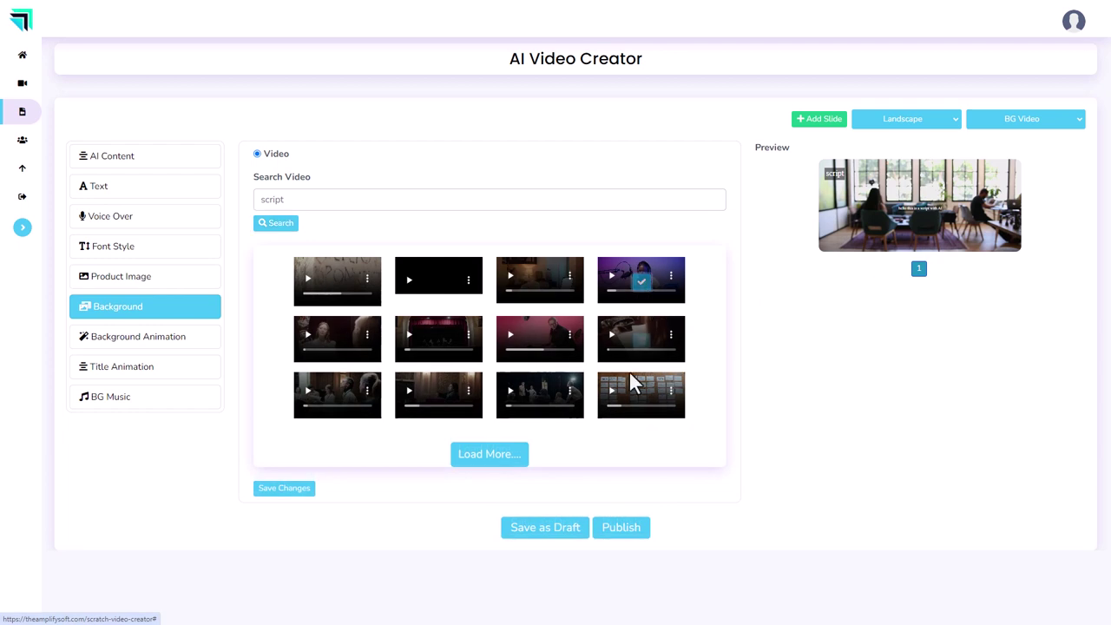
left_click(169, 339)
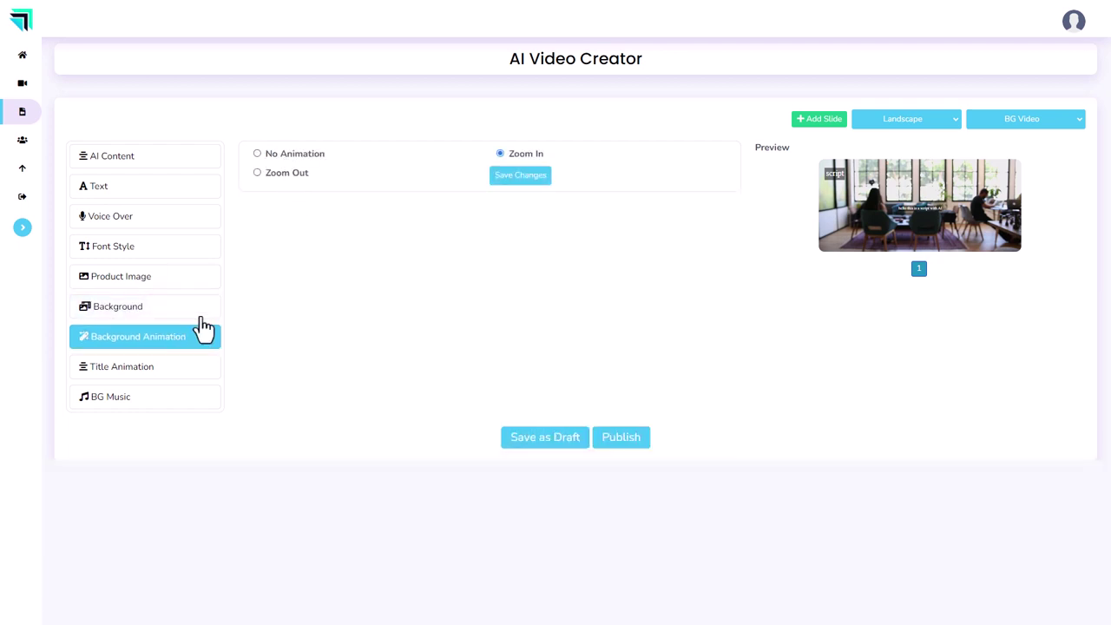
left_click(145, 371)
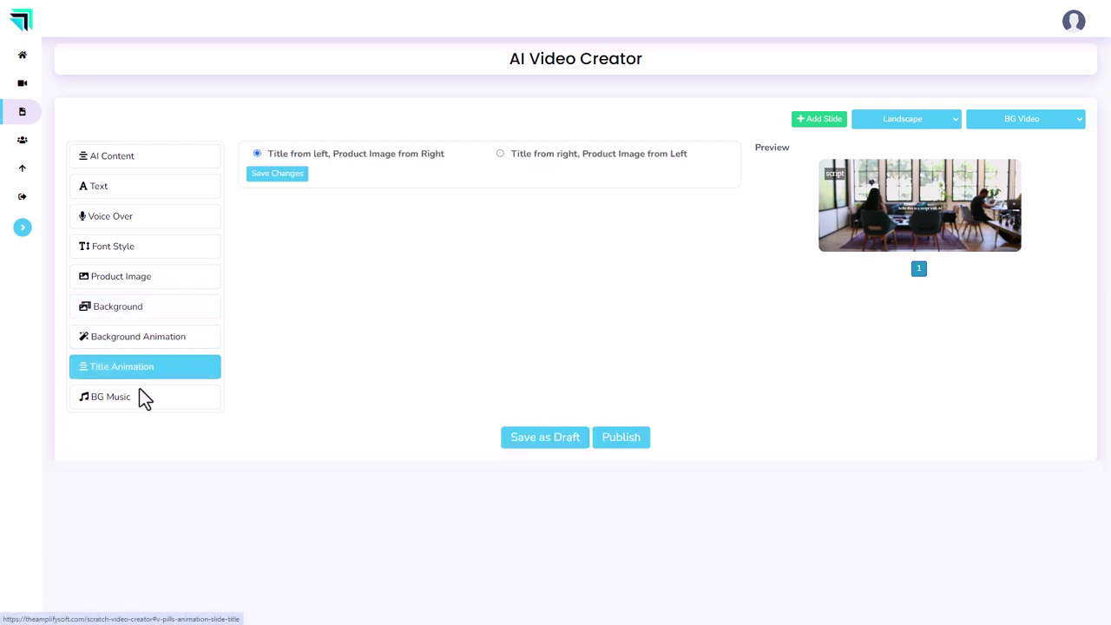
left_click(139, 400)
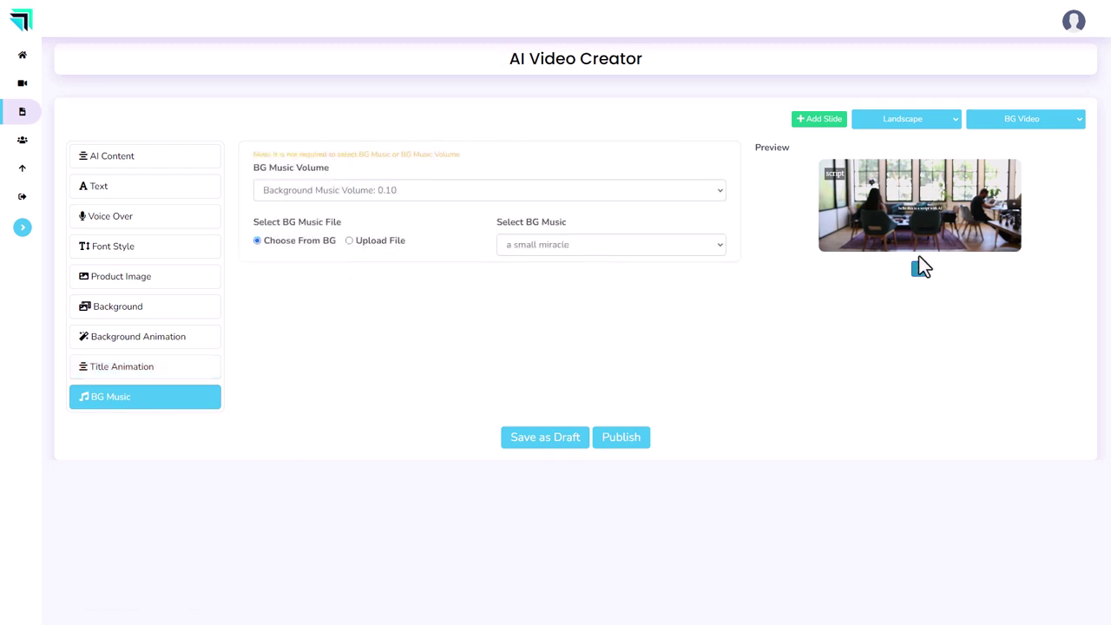
Add slide 2 titled 'voice over' with script 'This is a female voice over from tts' and Female, Amber voice
left_click(823, 121)
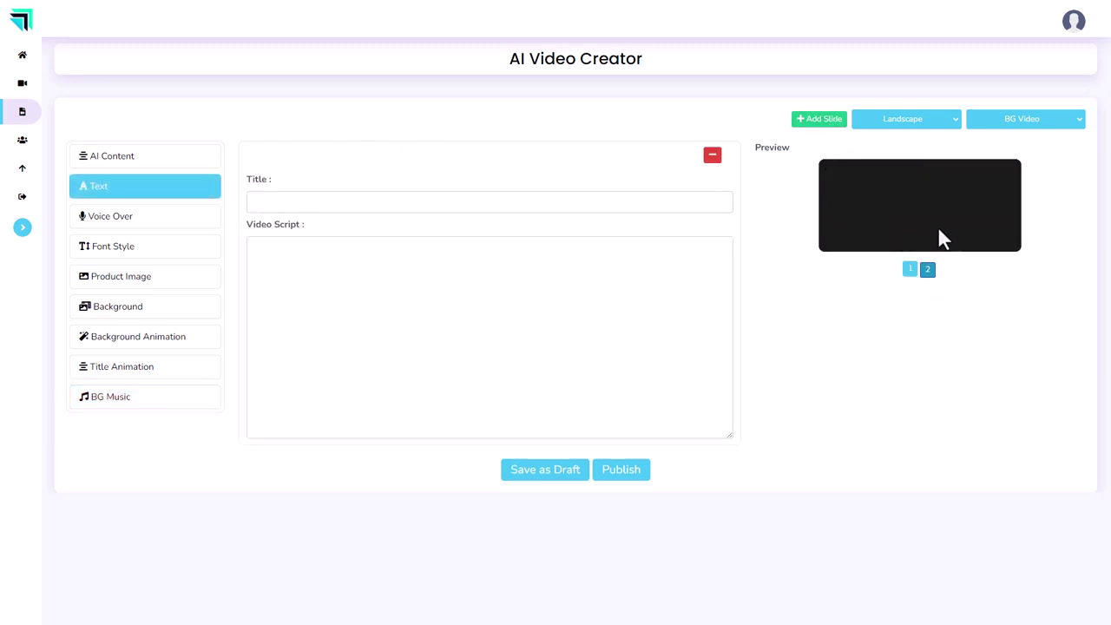
left_click(463, 202)
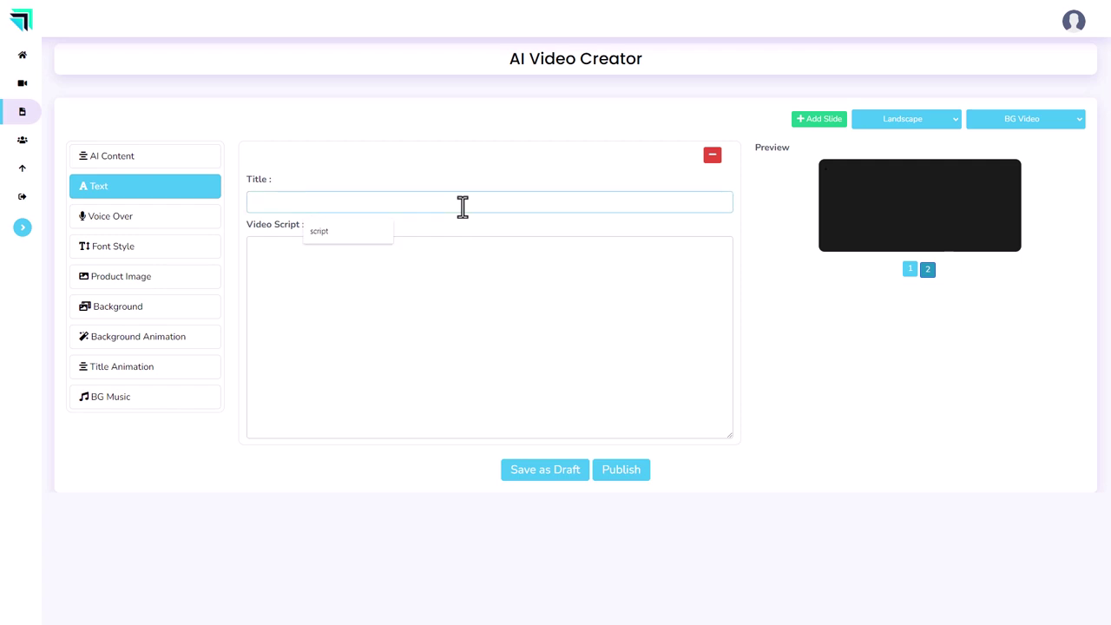
type("vo")
left_click(446, 295)
type("This is a female voice over from tts")
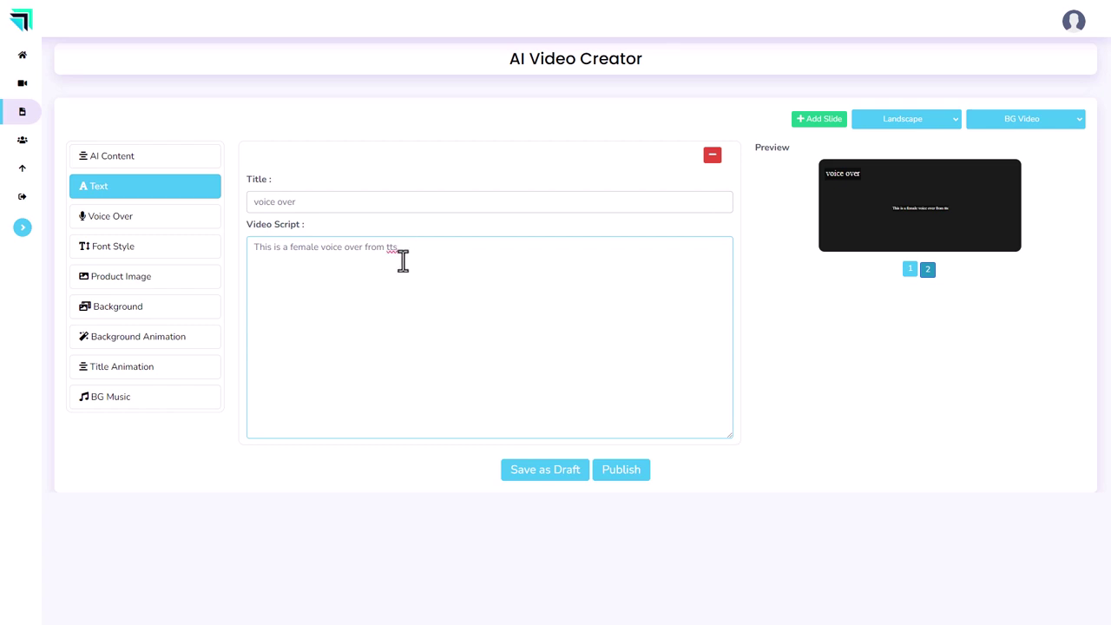
left_click(184, 219)
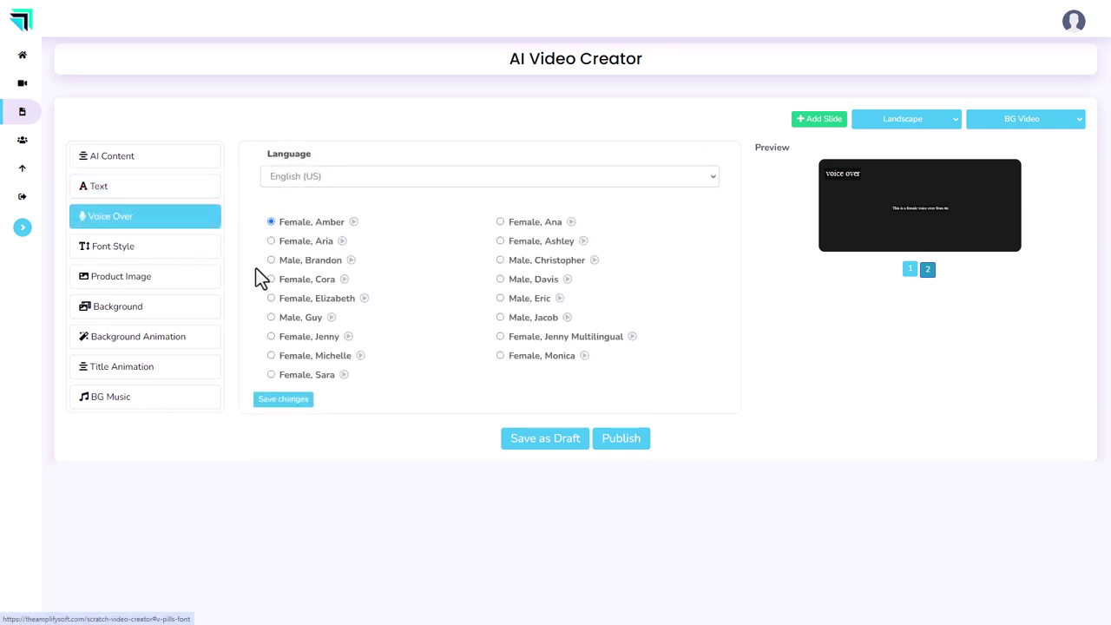
left_click(291, 400)
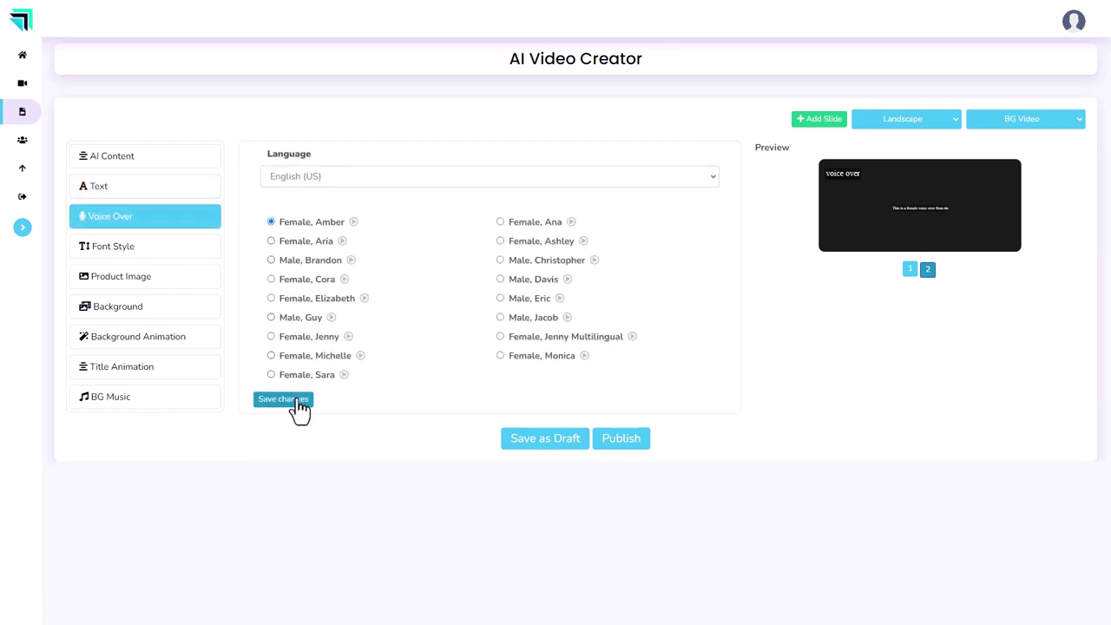
left_click(156, 299)
Search backgrounds for 'female voice over' and save a result as slide 2's background
left_click(165, 337)
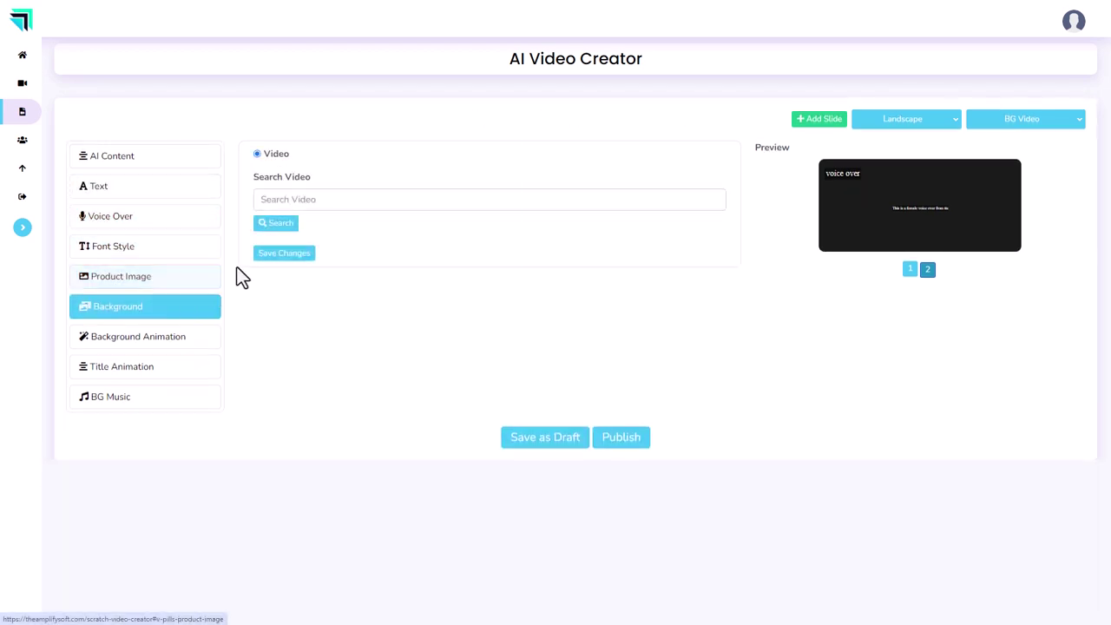
left_click(292, 200)
type("fem")
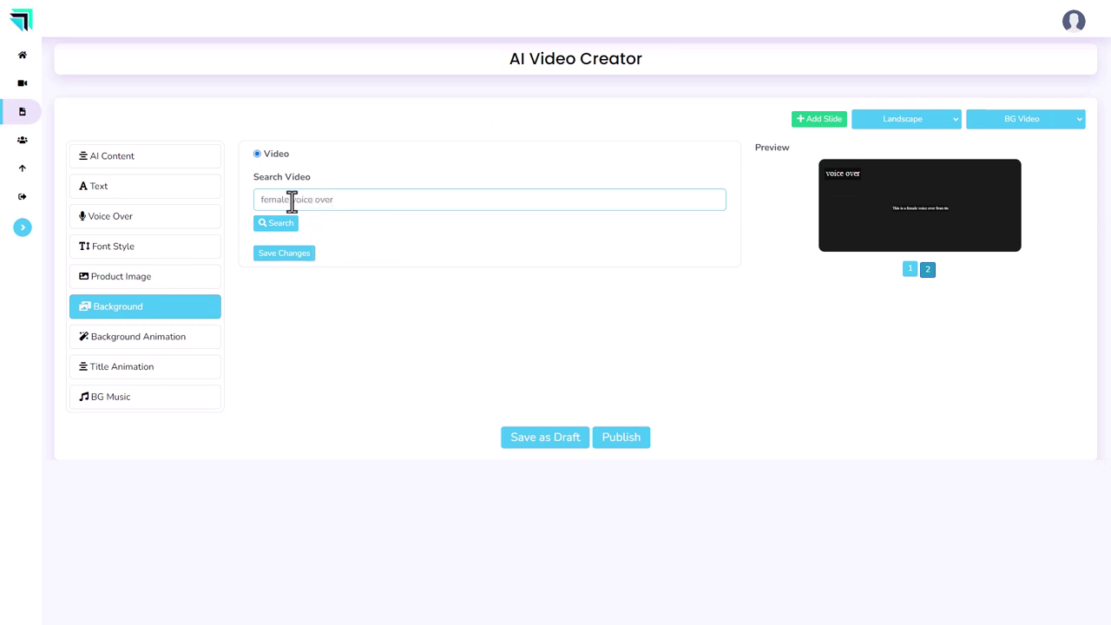
type("ale voice over")
left_click(278, 225)
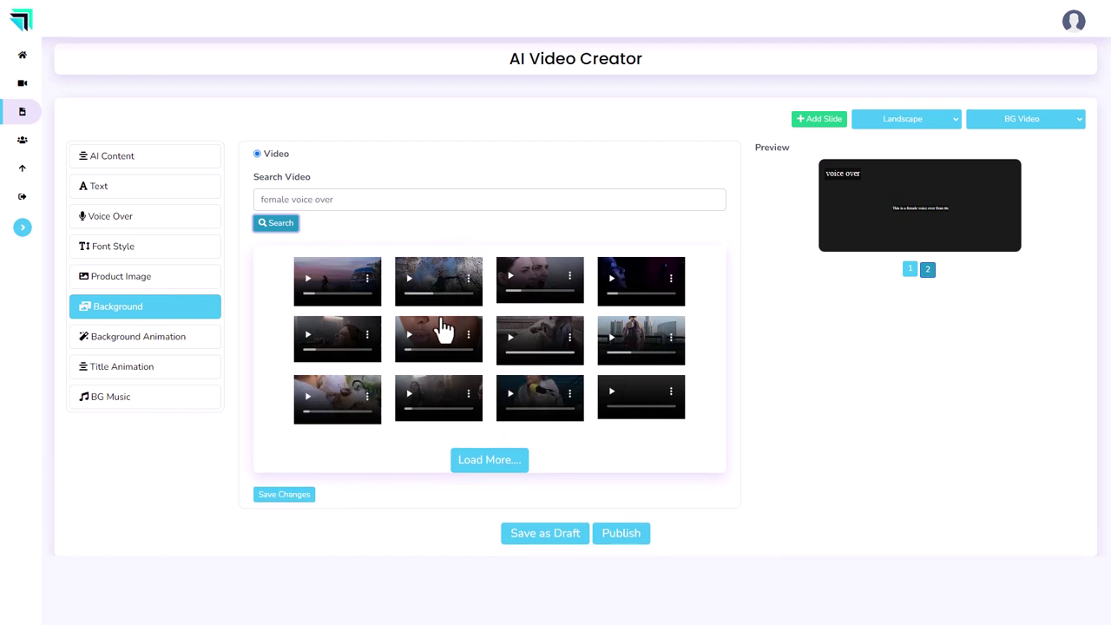
left_click(437, 338)
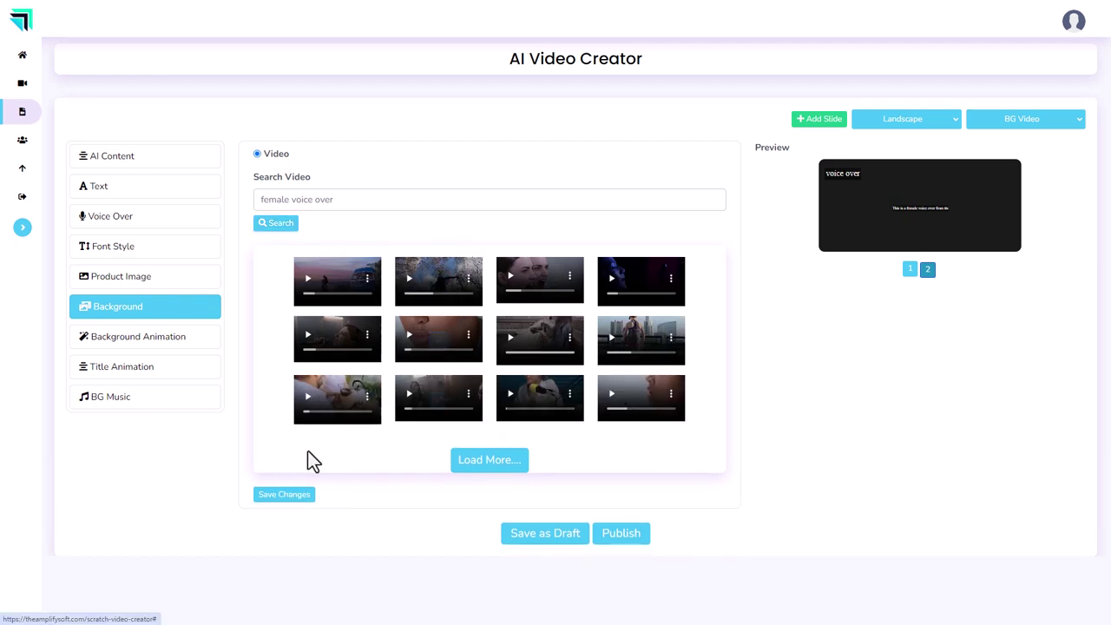
left_click(283, 494)
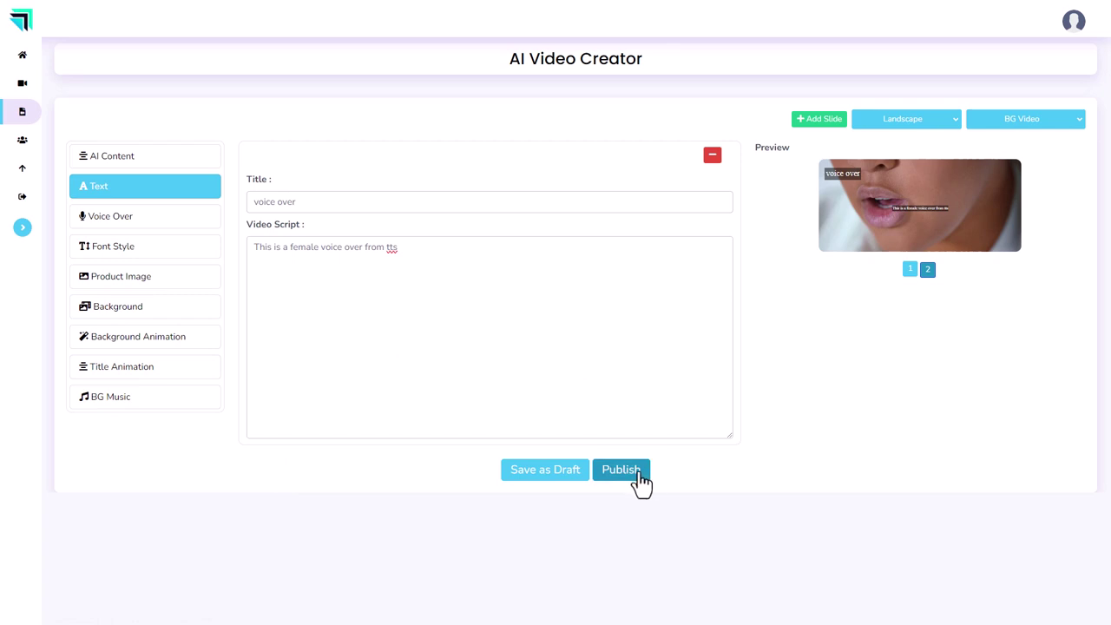
Give slide 1 the podcast-studio video from a 'script' search, then publish the video
left_click(907, 271)
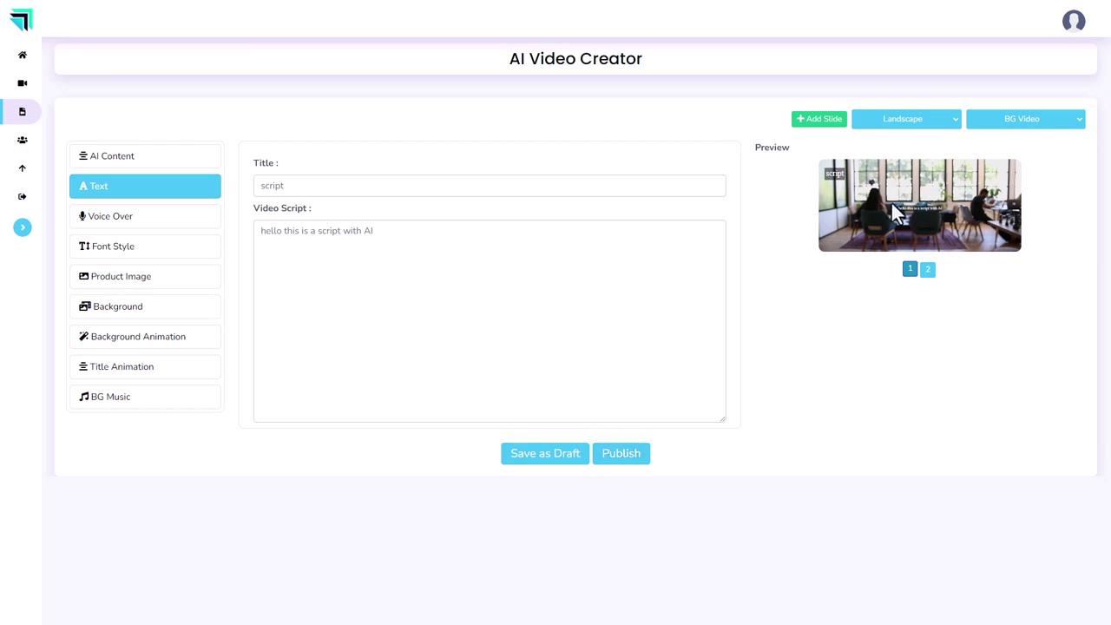
left_click(152, 311)
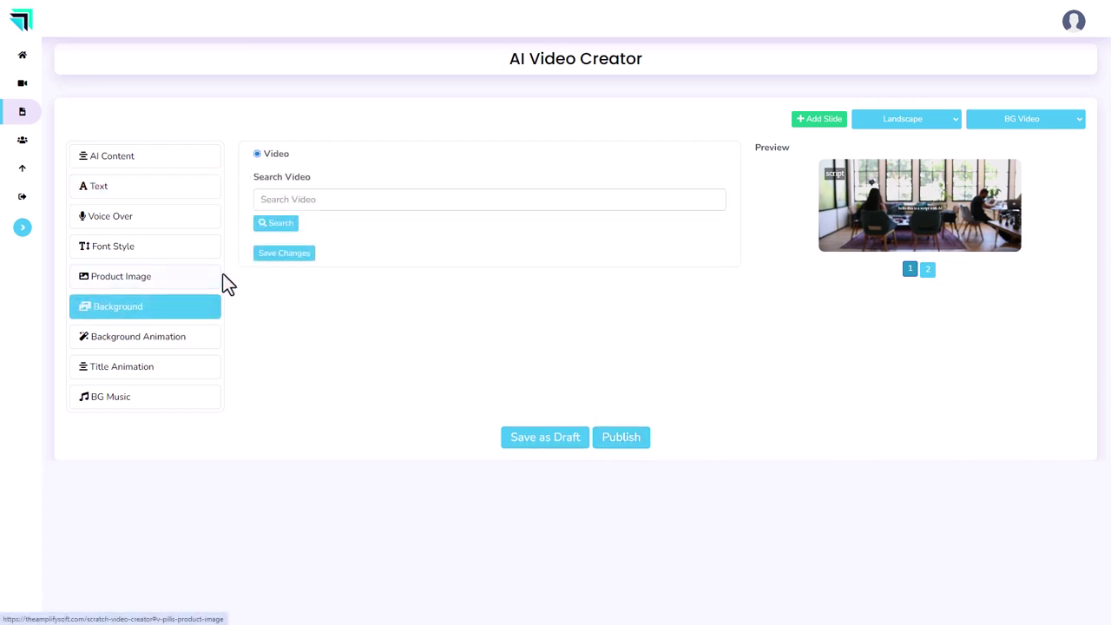
left_click(318, 199)
type("script")
left_click(262, 226)
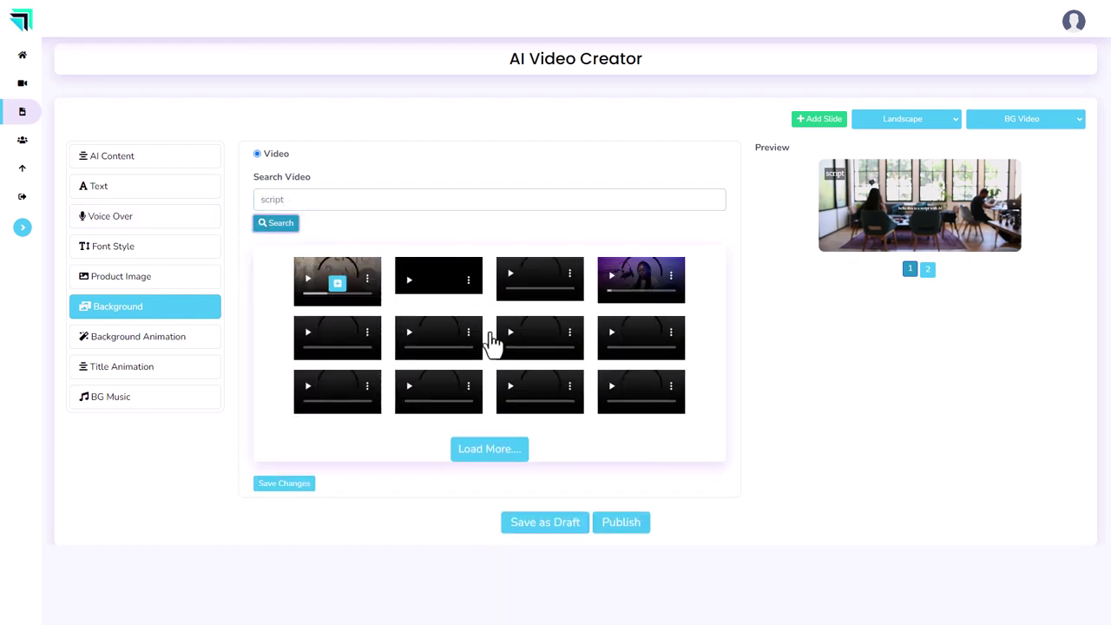
left_click(643, 281)
left_click(295, 490)
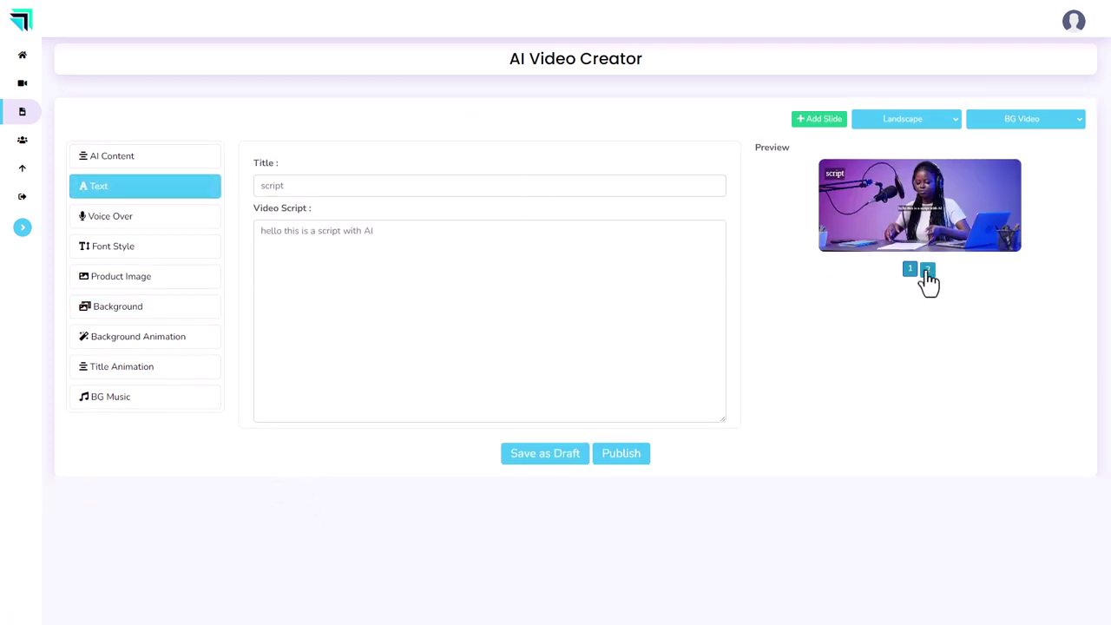
left_click(928, 271)
left_click(627, 478)
Confirm generation of the two-slide video with 'Yes, Generate it!'
left_click(531, 391)
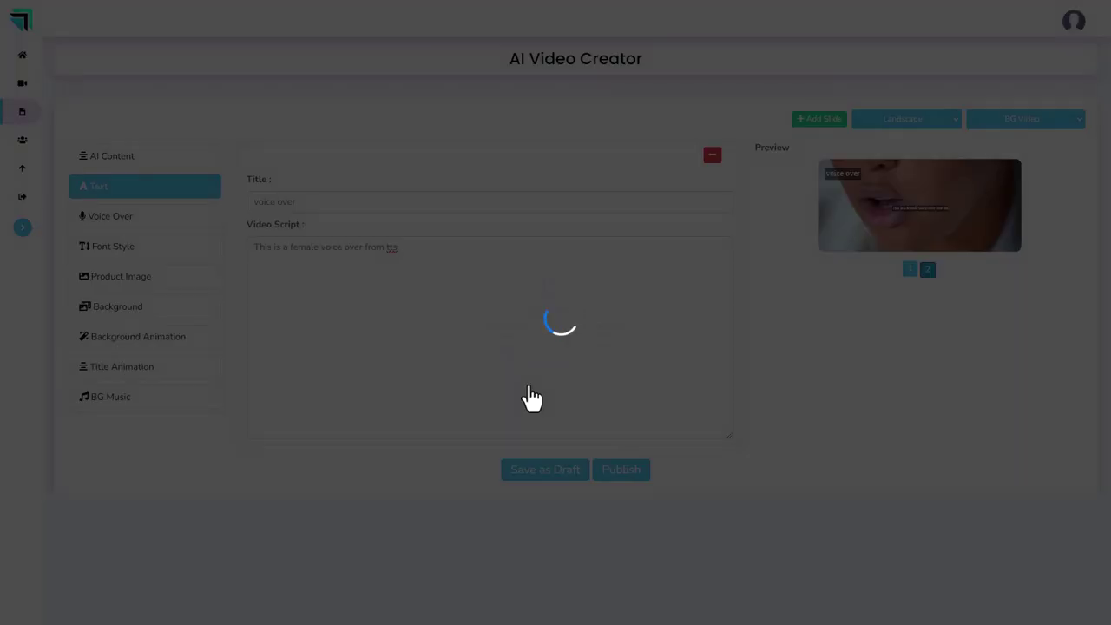